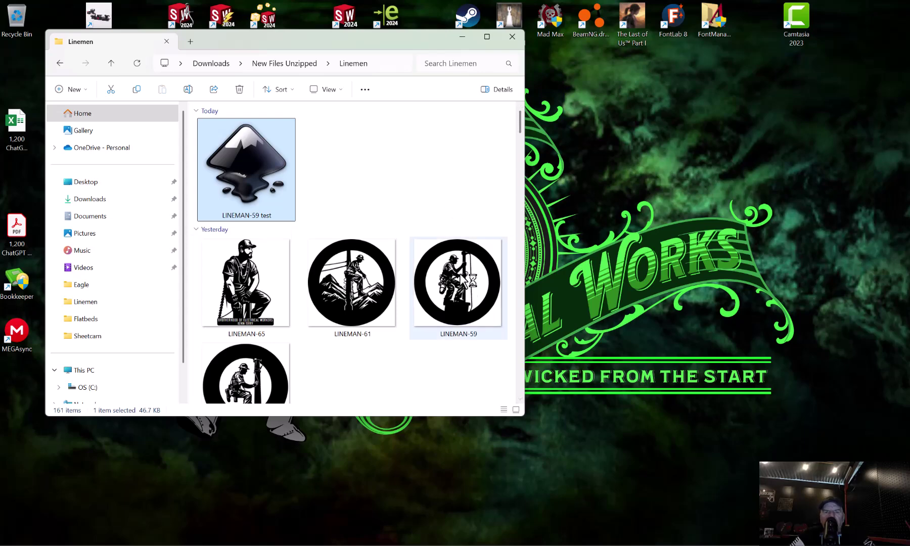
# Open LINEMAN-59.svg and widen the canvas area by moving the dock divider right.
pyautogui.moveTo(462, 280)
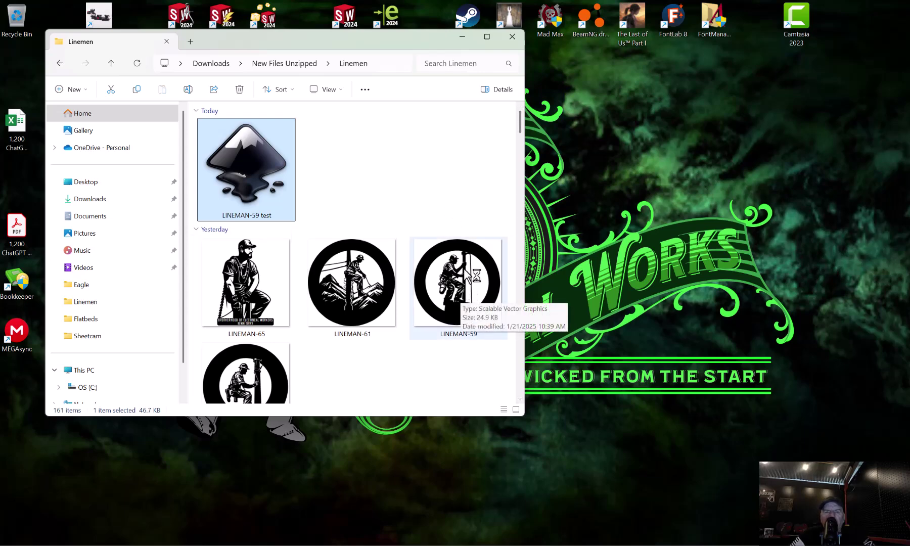
pyautogui.click(475, 276)
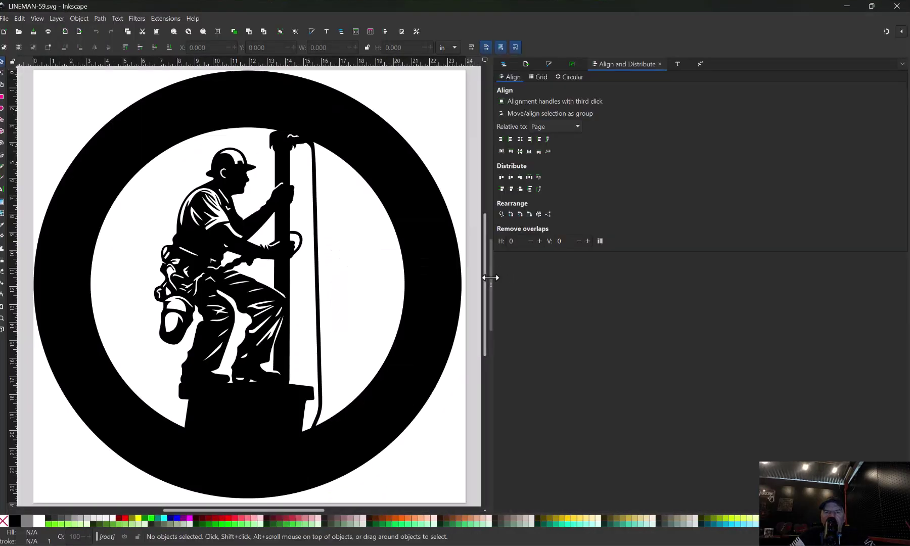
pyautogui.moveTo(500, 284); pyautogui.dragTo(749, 284)
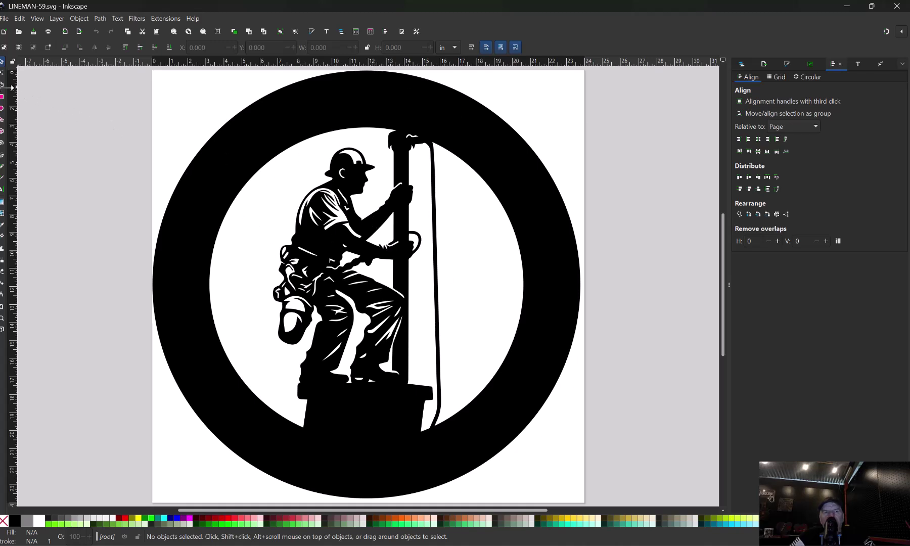
# Draw a lime-green circle over the lineman figure and shift it up and left.
pyautogui.click(2, 109)
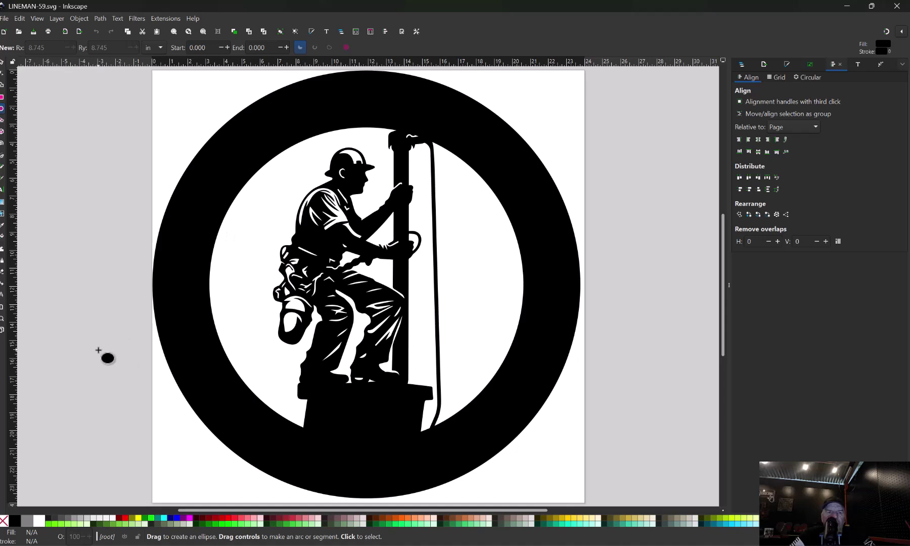
pyautogui.click(56, 524)
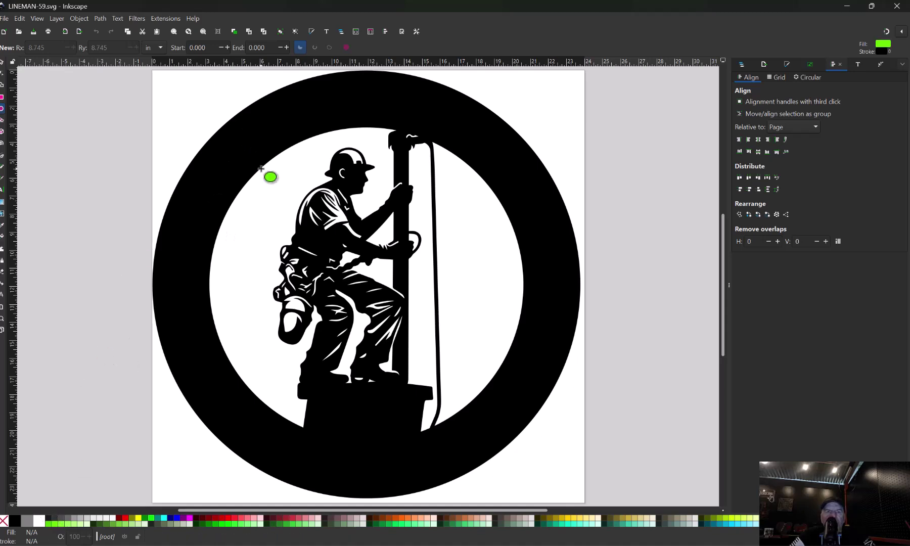
pyautogui.press('ctrl')
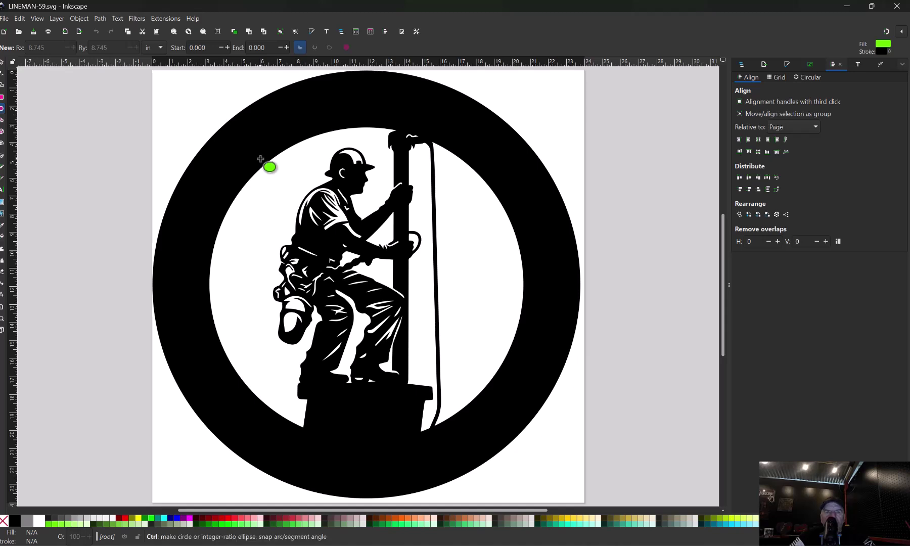
pyautogui.moveTo(260, 159); pyautogui.dragTo(589, 459)
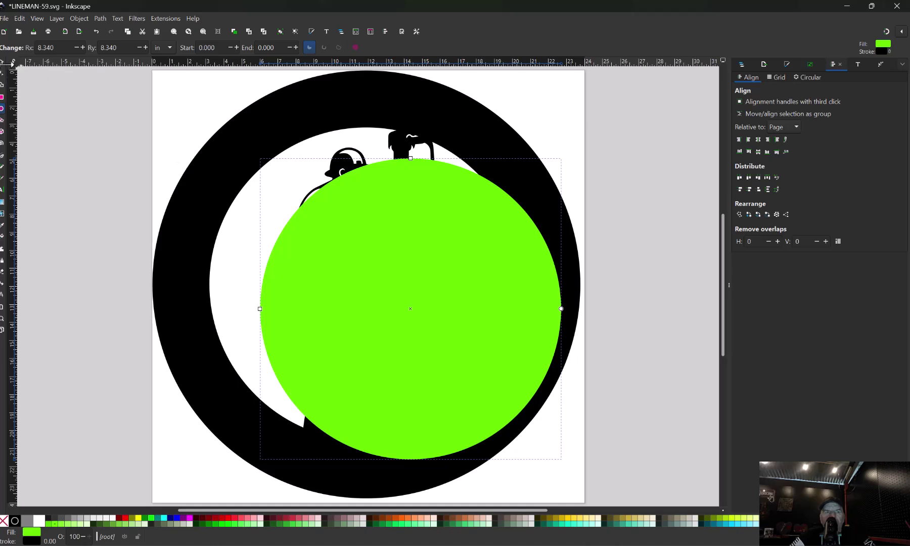
pyautogui.click(2, 61)
pyautogui.moveTo(418, 288); pyautogui.dragTo(374, 261)
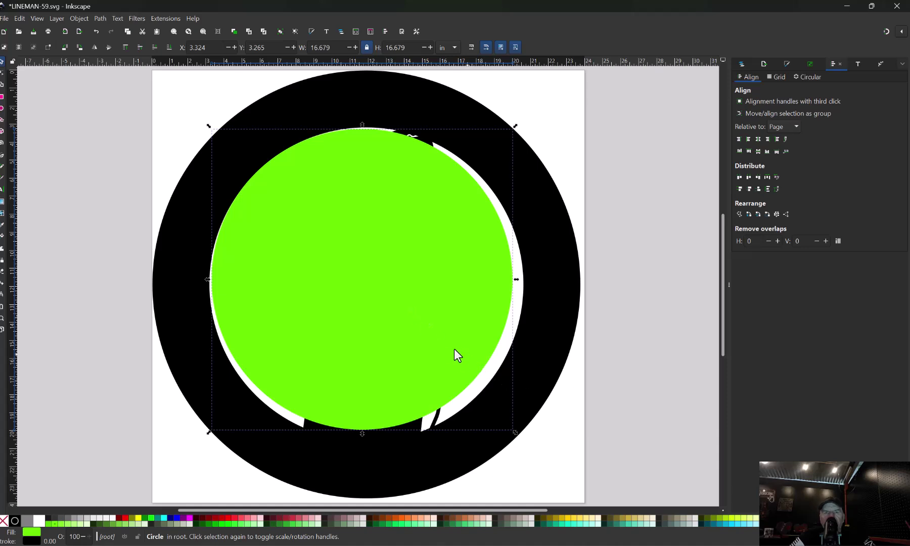
# Scale the green circle to 18.005 in to fill the ring's inner opening.
pyautogui.click(519, 440)
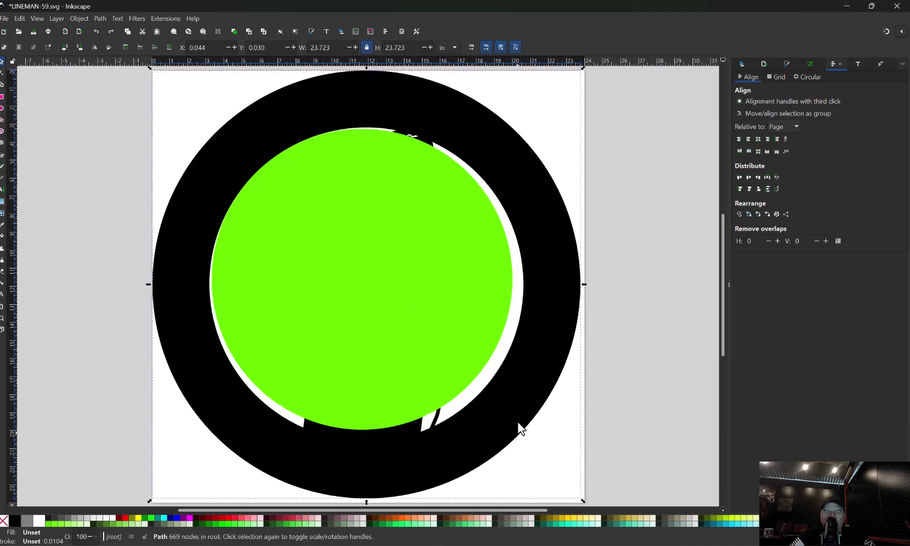
pyautogui.click(442, 359)
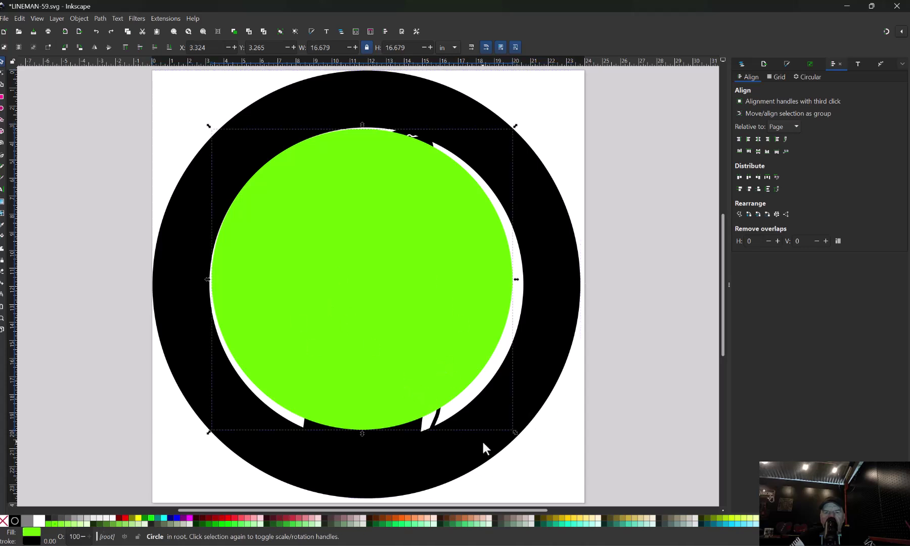
pyautogui.moveTo(516, 434); pyautogui.dragTo(527, 448)
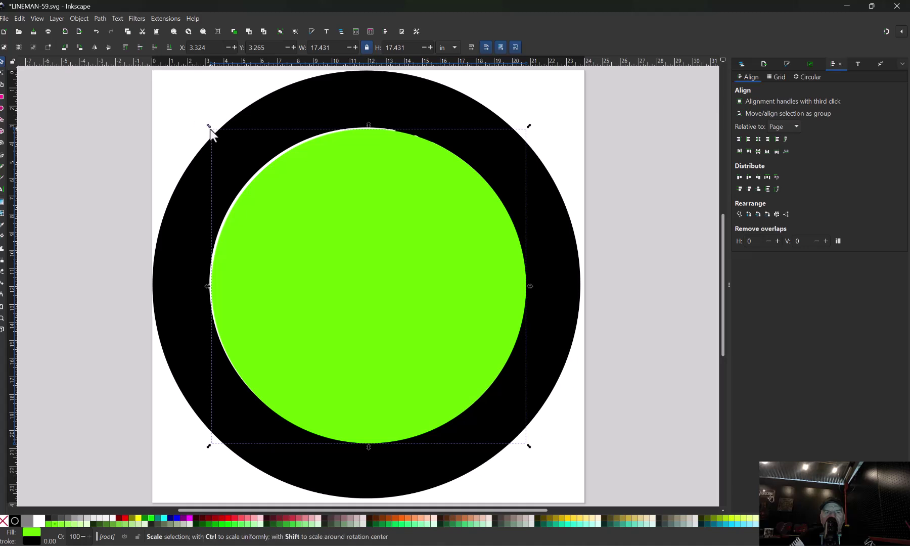
pyautogui.moveTo(209, 126); pyautogui.dragTo(201, 119)
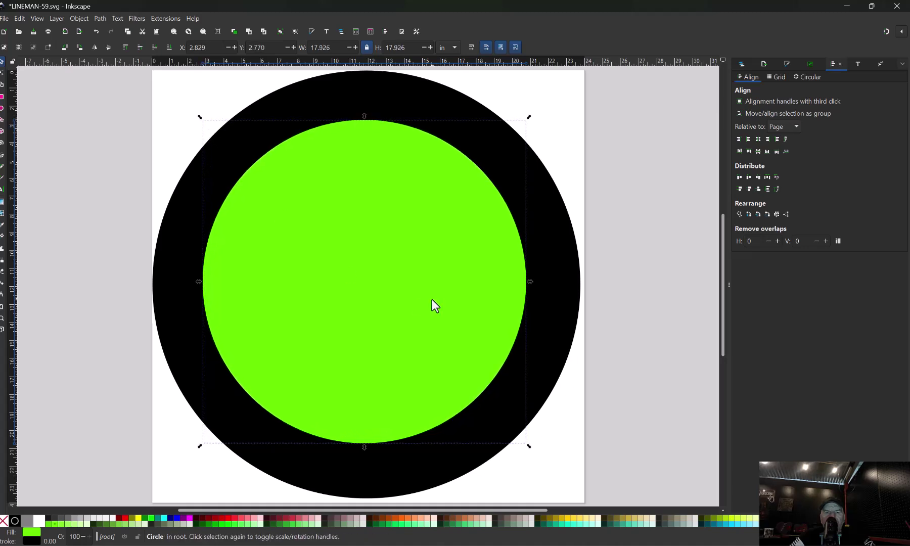
pyautogui.moveTo(528, 448); pyautogui.dragTo(529, 451)
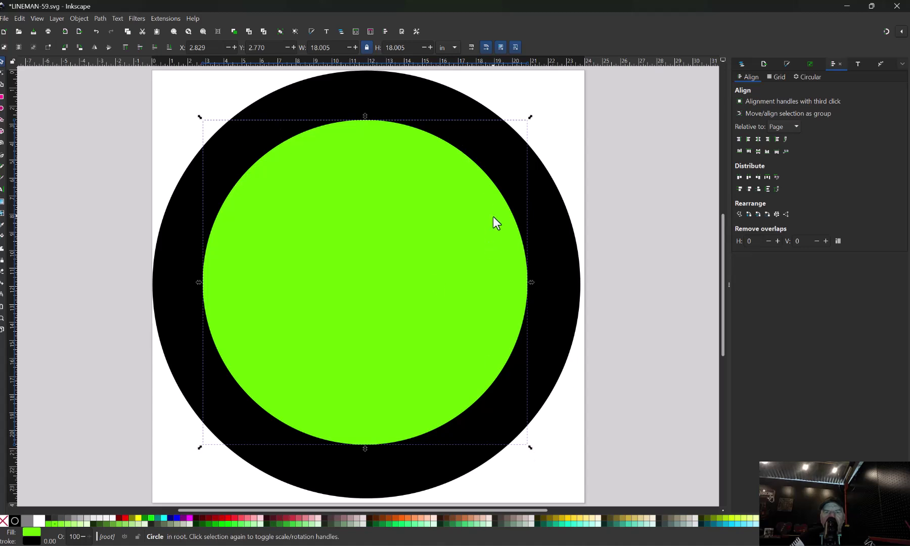
# Centre the green circle and black ring horizontally and vertically on the page.
pyautogui.click(589, 207)
pyautogui.click(411, 254)
pyautogui.keyDown('shift'); pyautogui.click(557, 264); pyautogui.keyUp('shift')
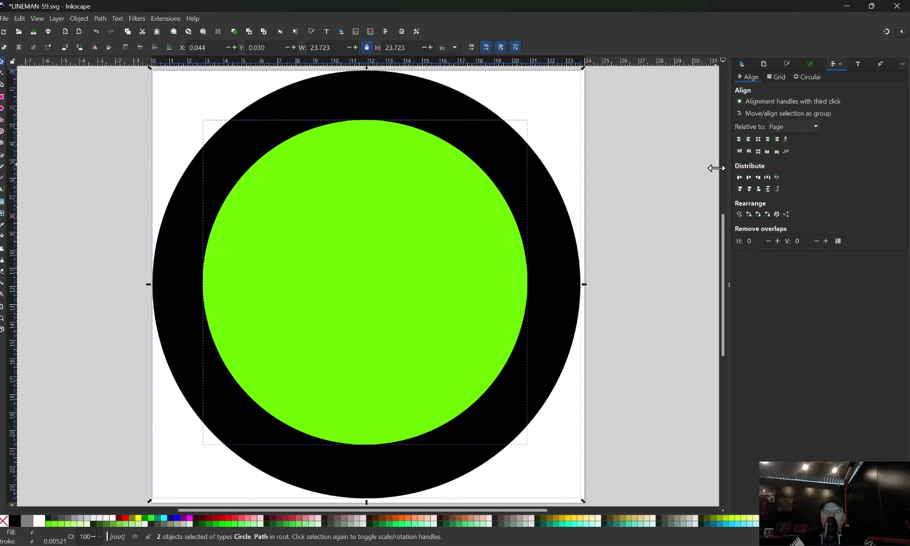
pyautogui.click(758, 138)
pyautogui.click(757, 151)
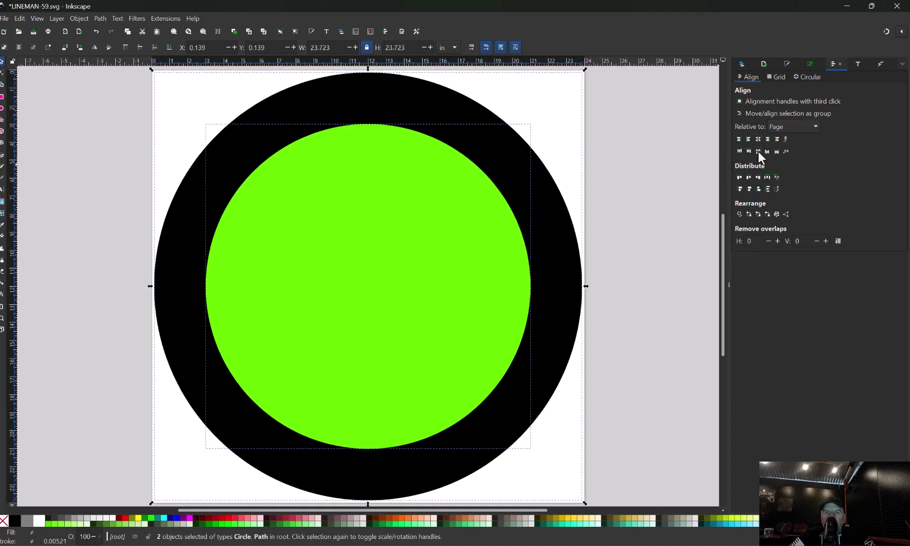
pyautogui.click(621, 218)
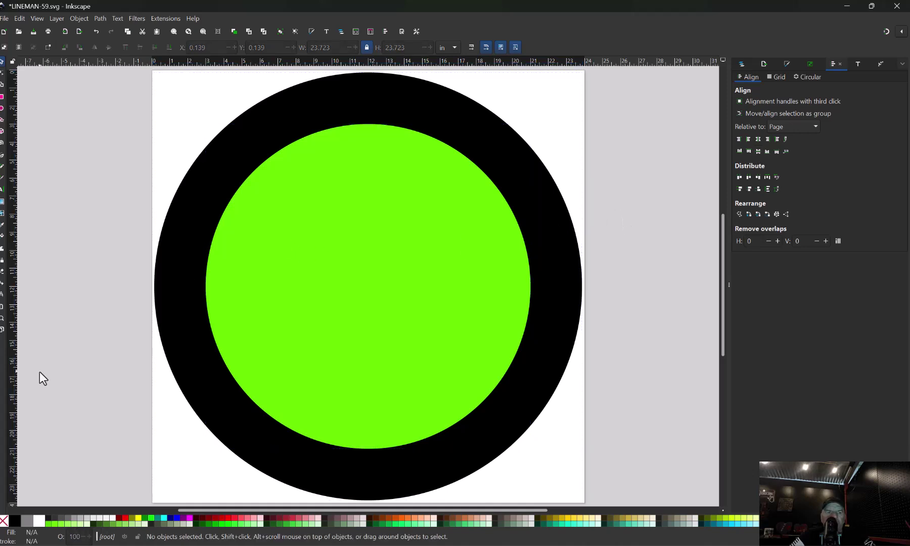
# Paste the BROTHERHOOD OF ELECTRICAL WORKERS heading and stretch it wide across the ring's top.
pyautogui.click(2, 189)
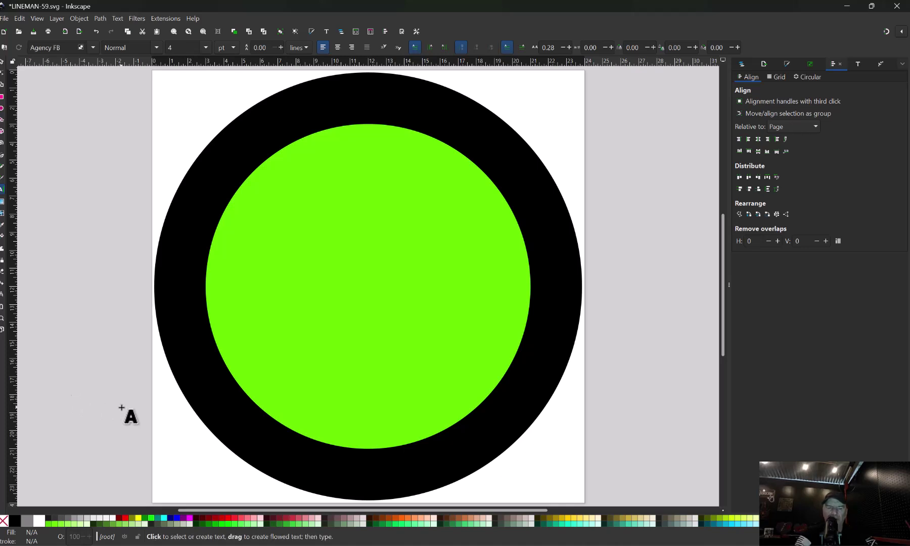
pyautogui.hotkey('ctrl', 'v')
pyautogui.moveTo(158, 385); pyautogui.dragTo(368, 108)
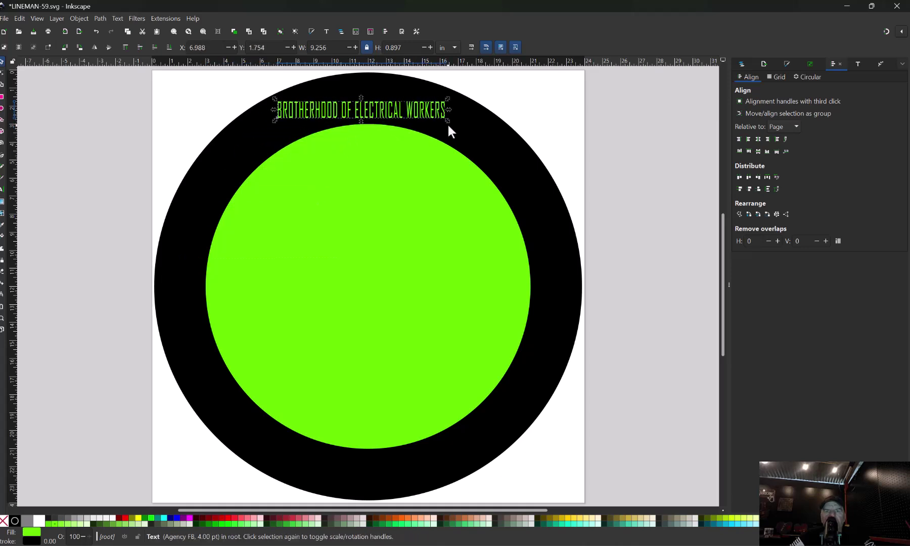
pyautogui.moveTo(447, 122); pyautogui.dragTo(663, 143)
pyautogui.moveTo(510, 129); pyautogui.dragTo(421, 114)
pyautogui.scroll(3, 480, 122)
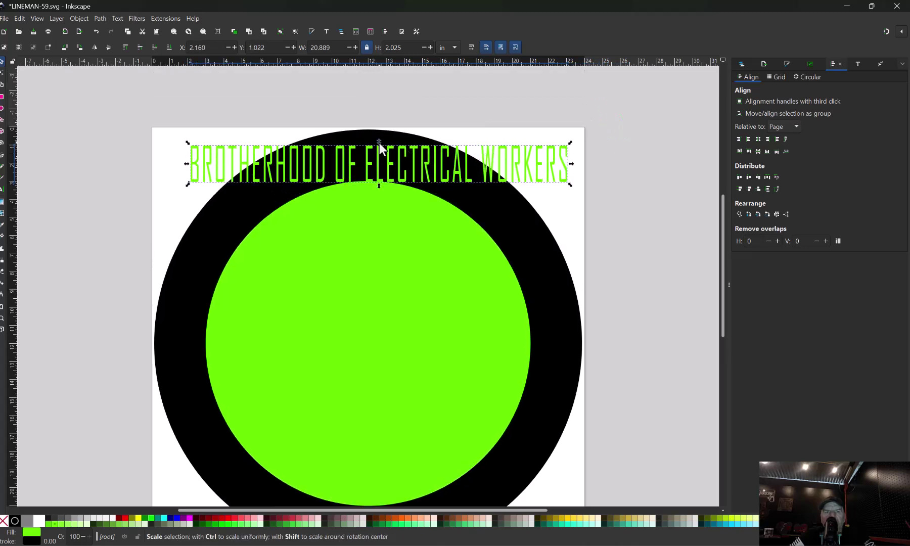
pyautogui.moveTo(379, 143); pyautogui.dragTo(379, 135)
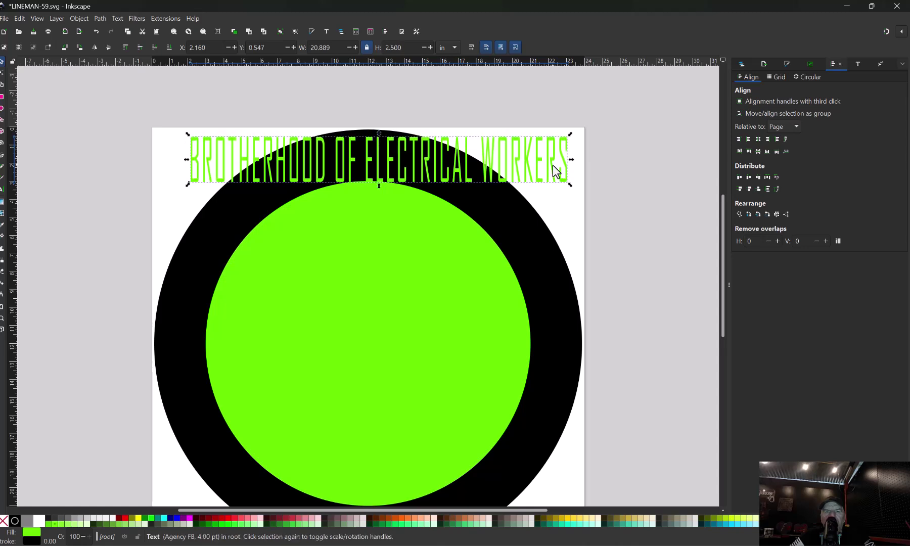
pyautogui.moveTo(573, 160); pyautogui.dragTo(641, 160)
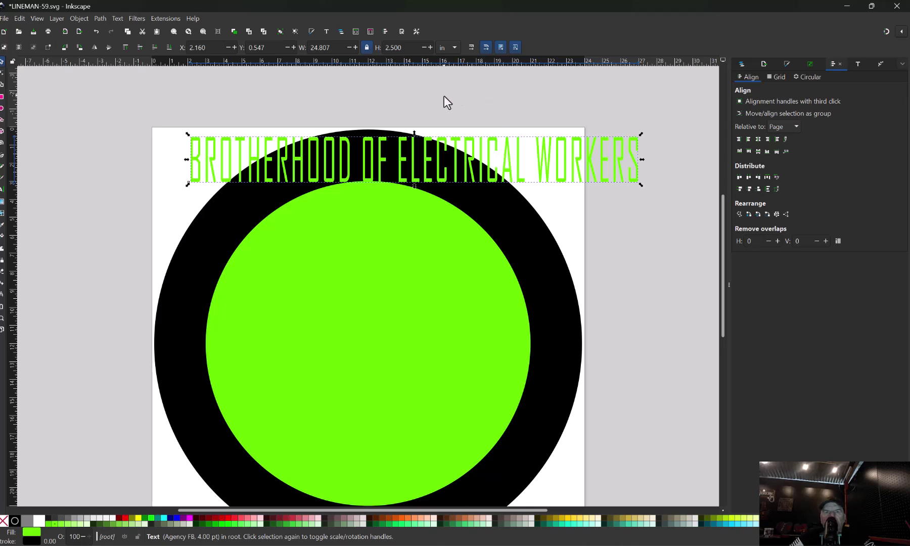
# Set the heading's height to 2.5 in, making it 24.807 in wide.
pyautogui.tripleClick(401, 48)
pyautogui.write('2.5')
pyautogui.press('Return')
pyautogui.scroll(-3, 400, 366)
pyautogui.scroll(3, 386, 334)
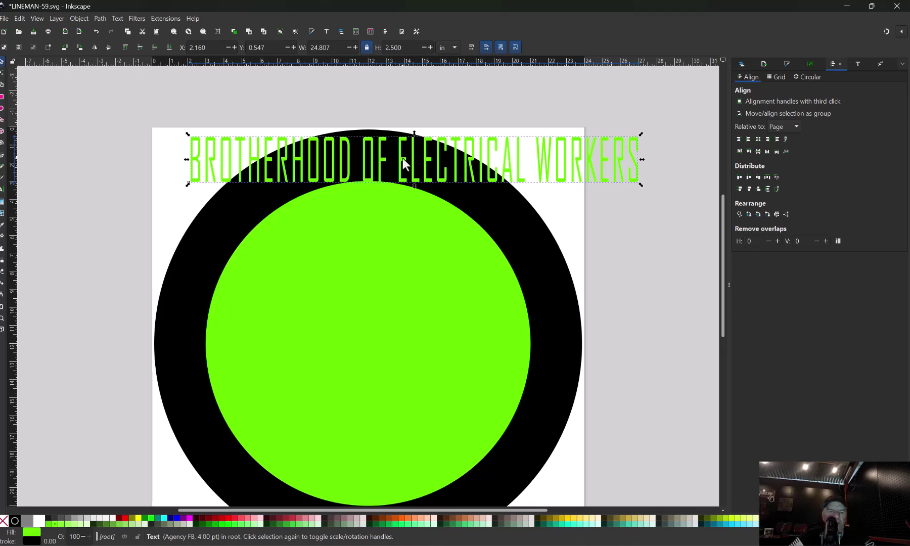
# Put the BROTHERHOOD OF ELECTRICAL WORKERS heading on the green circle's path.
pyautogui.click(644, 255)
pyautogui.click(610, 175)
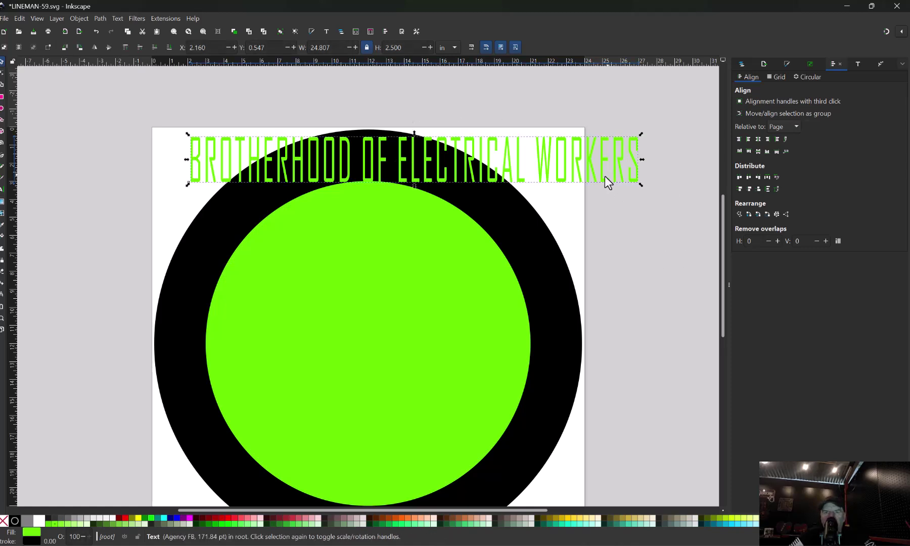
pyautogui.keyDown('shift'); pyautogui.click(360, 265); pyautogui.keyUp('shift')
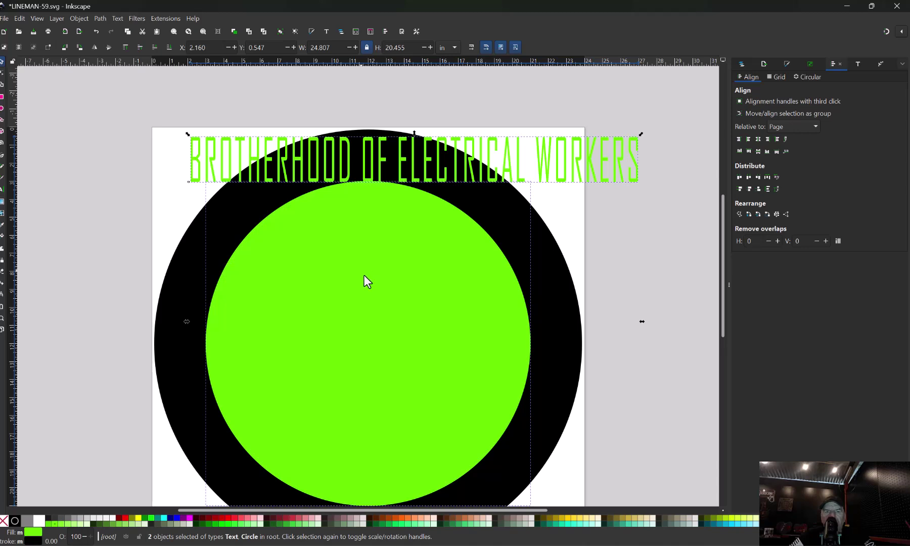
pyautogui.click(117, 18)
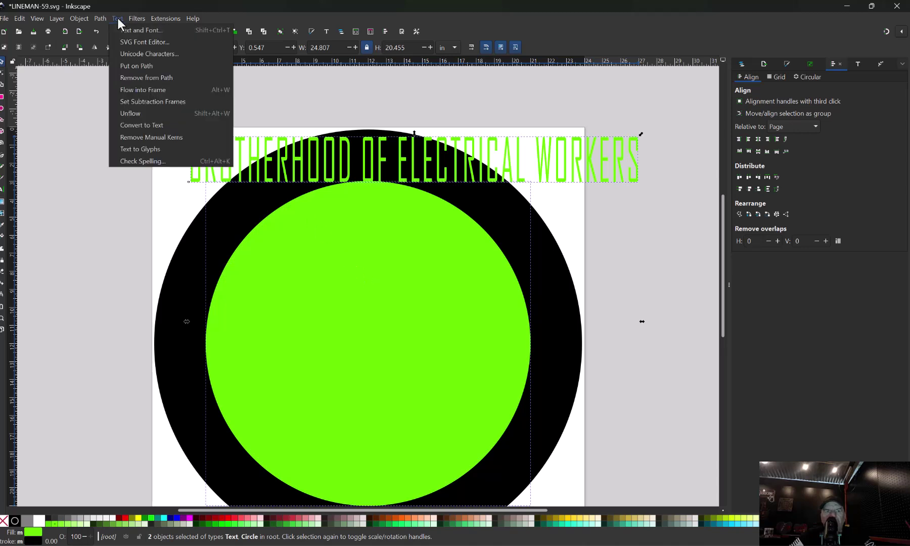
pyautogui.click(162, 65)
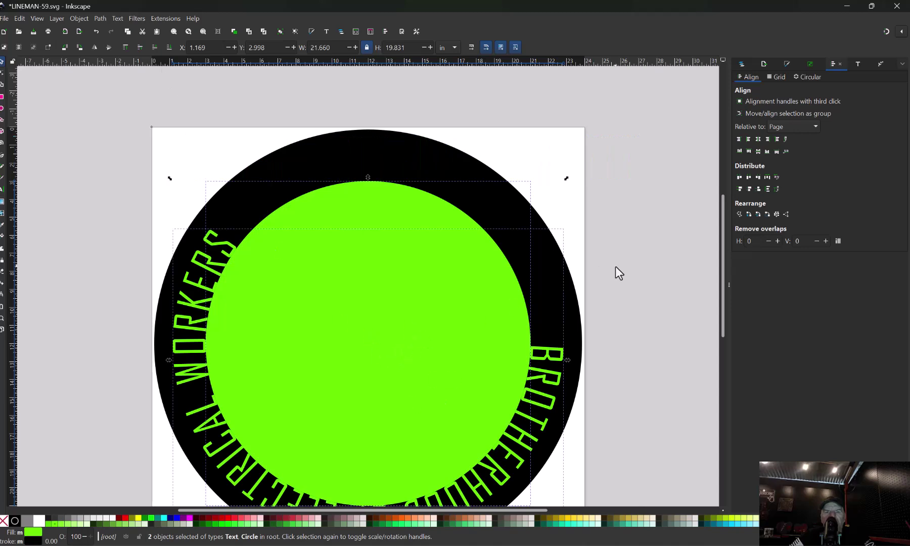
pyautogui.click(409, 232)
pyautogui.press('Tab')
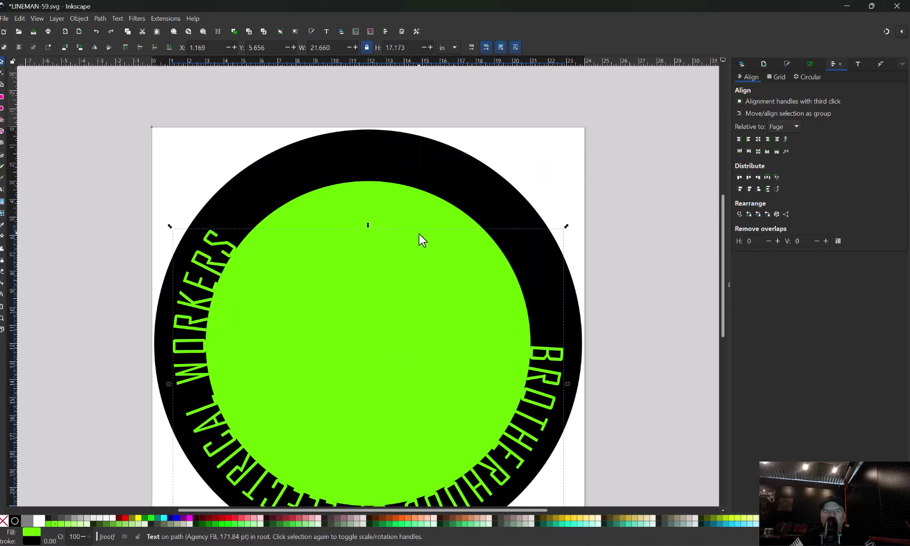
pyautogui.click(373, 197)
pyautogui.click(374, 195)
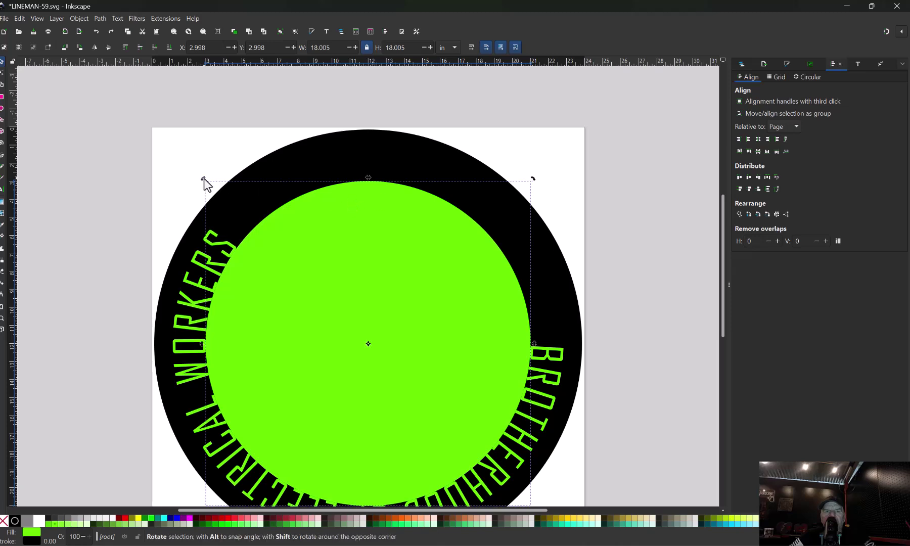
# Rotate the circle so the heading arches over the top, and place a horizontal guide above the sign.
pyautogui.moveTo(204, 180); pyautogui.dragTo(549, 435)
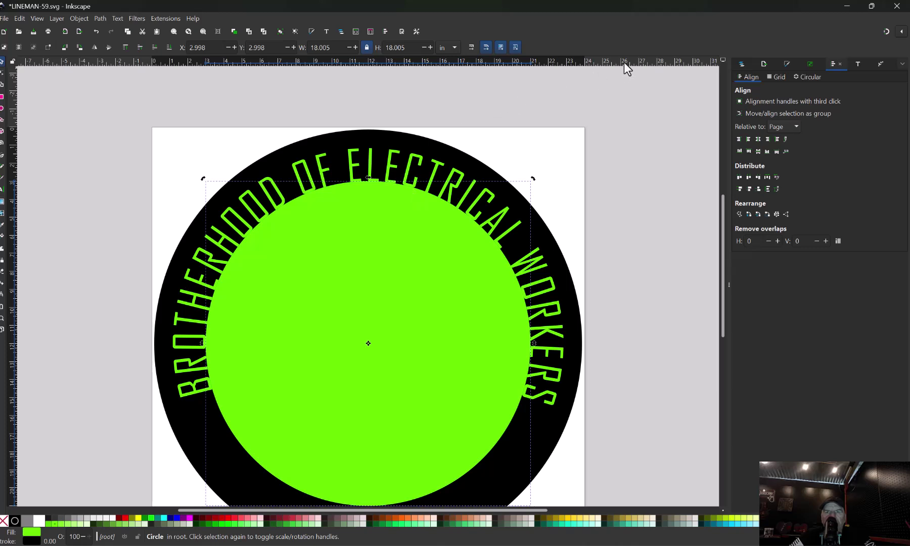
pyautogui.moveTo(624, 61); pyautogui.dragTo(604, 405)
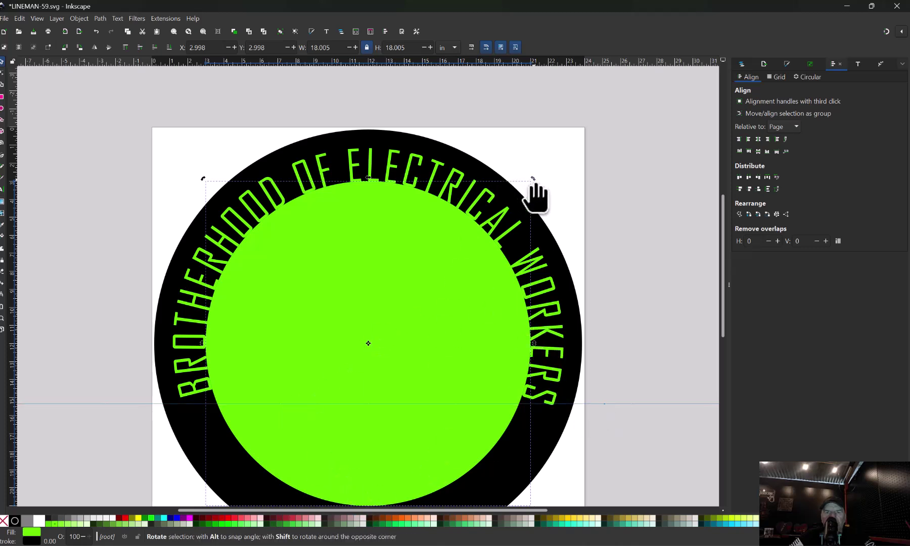
pyautogui.moveTo(535, 183); pyautogui.dragTo(534, 180)
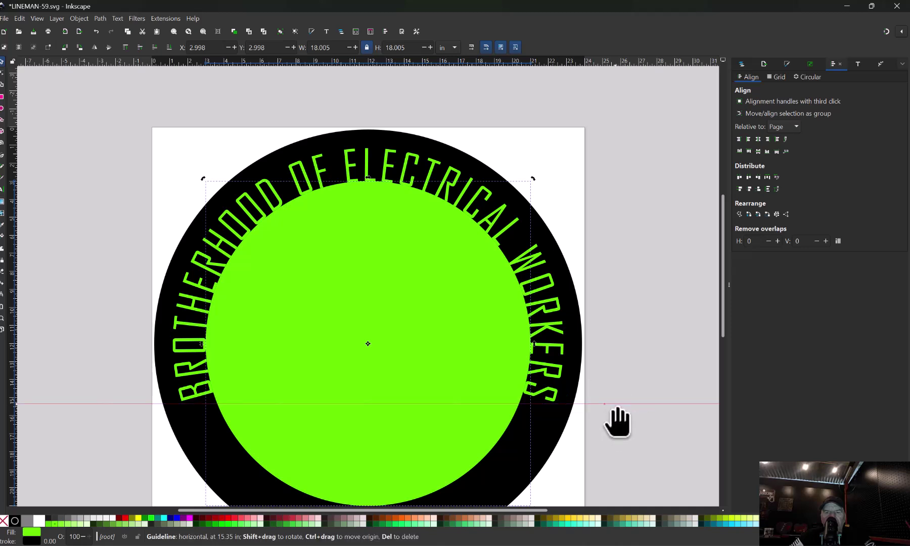
pyautogui.moveTo(617, 407); pyautogui.dragTo(591, 95)
pyautogui.click(629, 175)
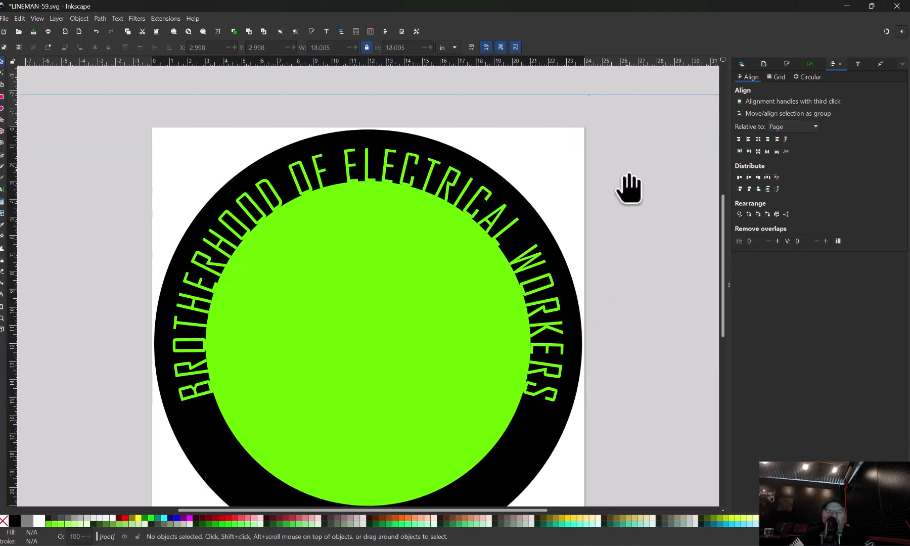
# Scale the green circle and arched heading together to 22.669 by 20.834 in.
pyautogui.click(350, 167)
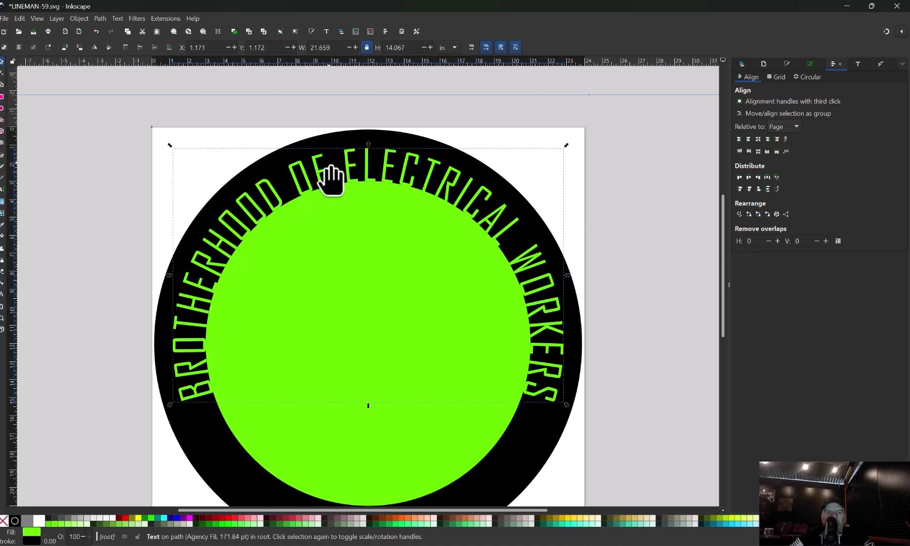
pyautogui.click(621, 197)
pyautogui.click(423, 247)
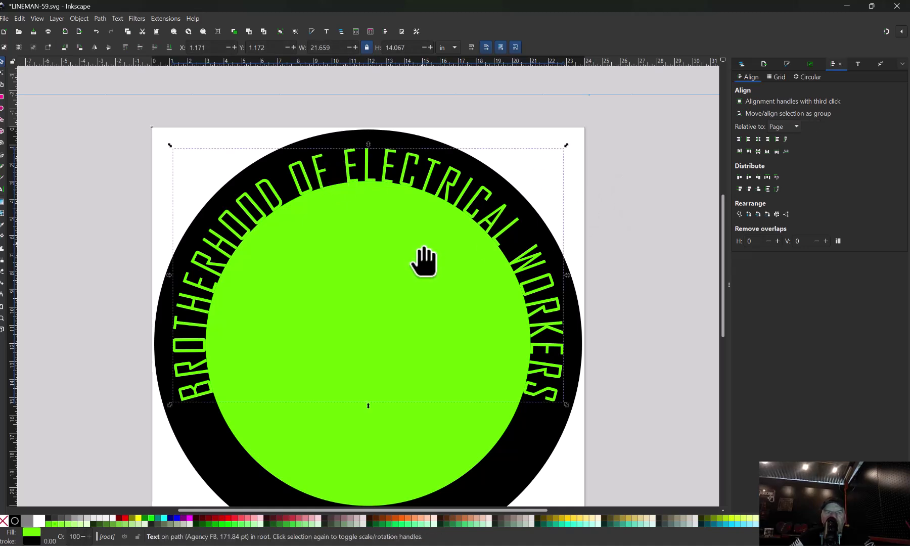
pyautogui.press('shift')
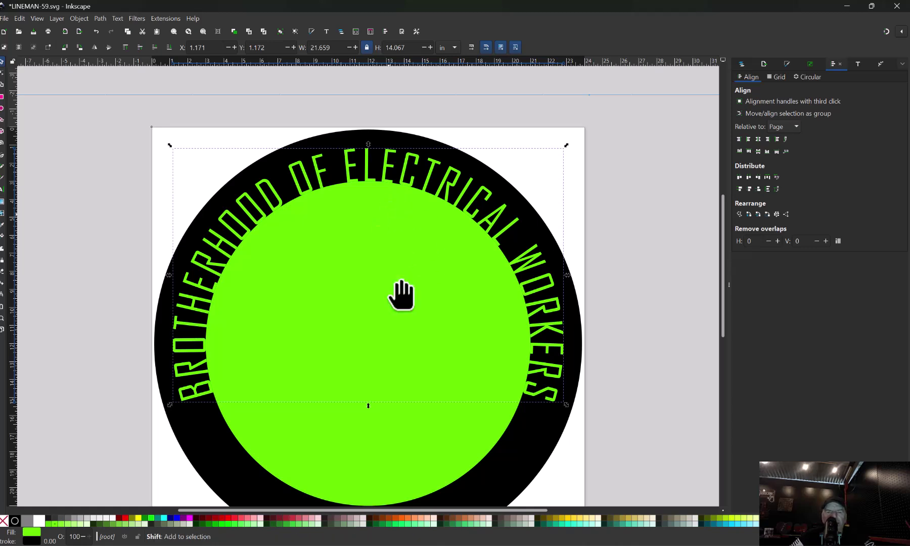
pyautogui.keyDown('shift'); pyautogui.click(387, 450); pyautogui.keyUp('shift')
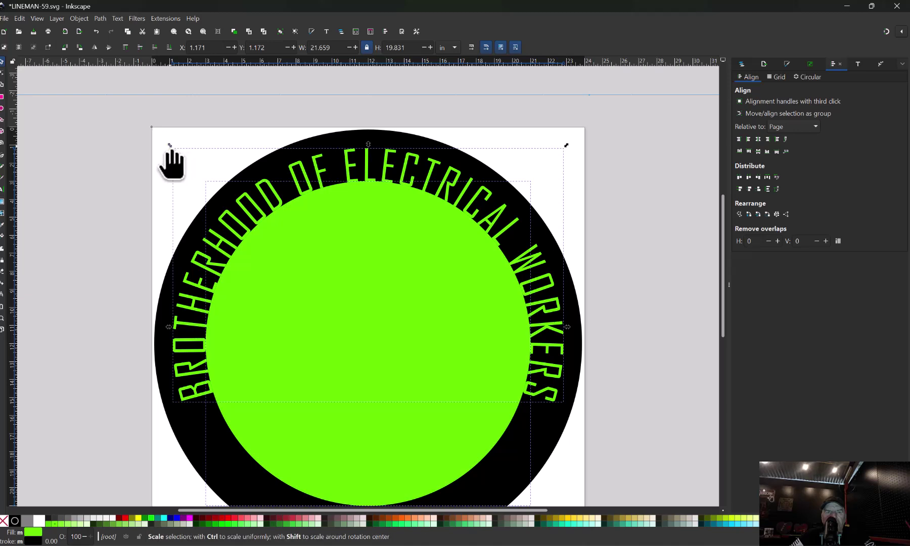
pyautogui.moveTo(172, 151); pyautogui.dragTo(163, 138)
pyautogui.scroll(-3, 569, 331)
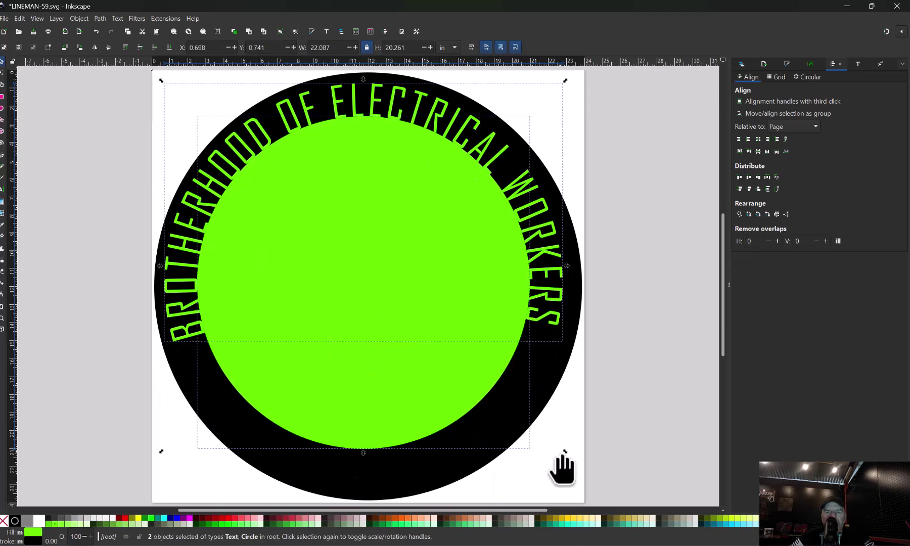
pyautogui.moveTo(569, 457); pyautogui.dragTo(584, 468)
# Rotate the green circle and arched lettering about 4 degrees clockwise.
pyautogui.click(586, 387)
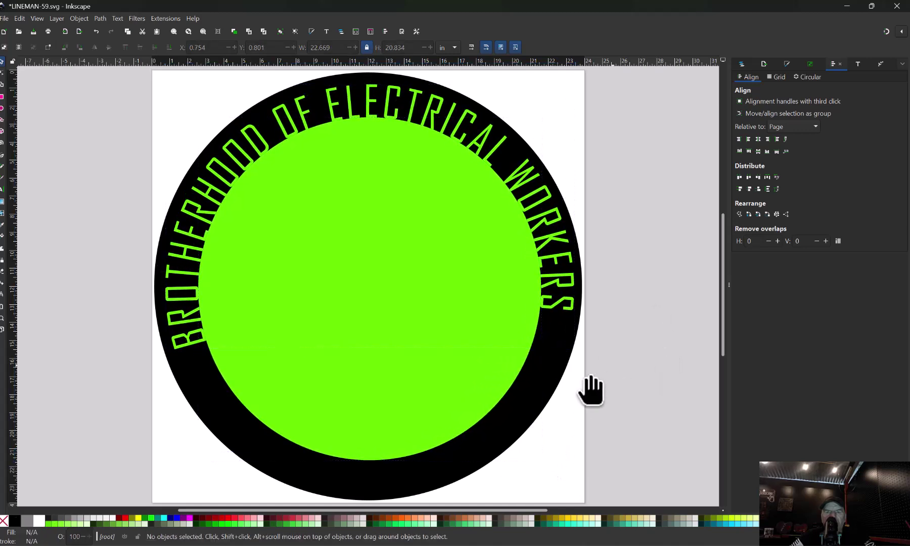
pyautogui.click(358, 455)
pyautogui.click(380, 449)
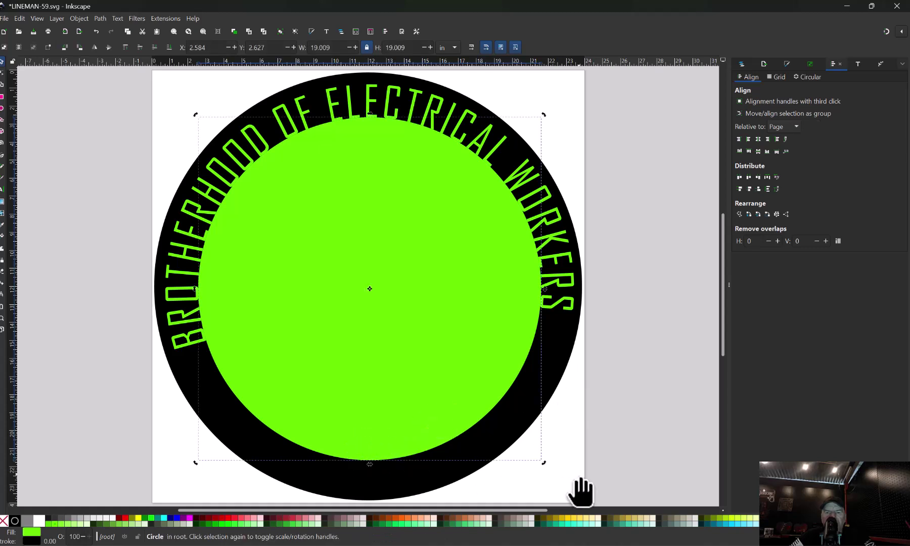
pyautogui.moveTo(547, 466); pyautogui.dragTo(532, 500)
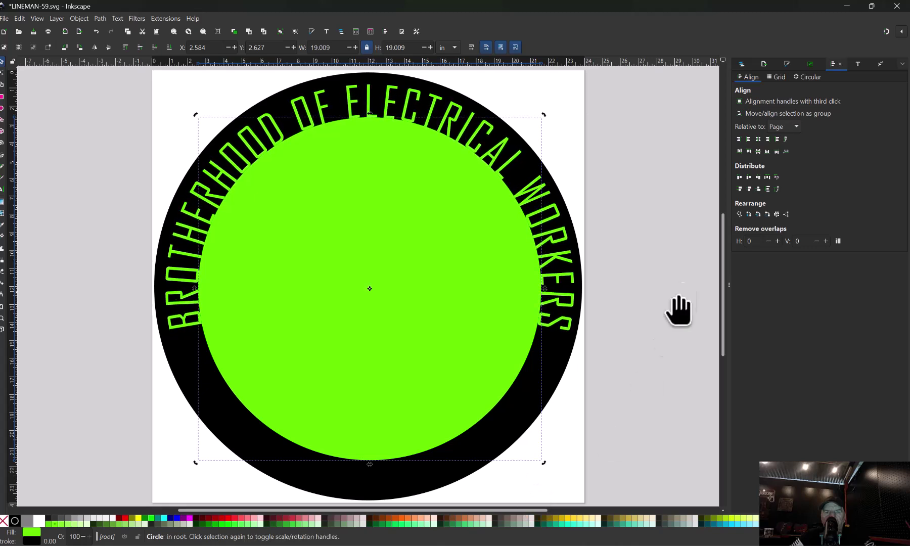
# Convert the arched lettering into a 428-node outline path with Object to Path.
pyautogui.click(611, 344)
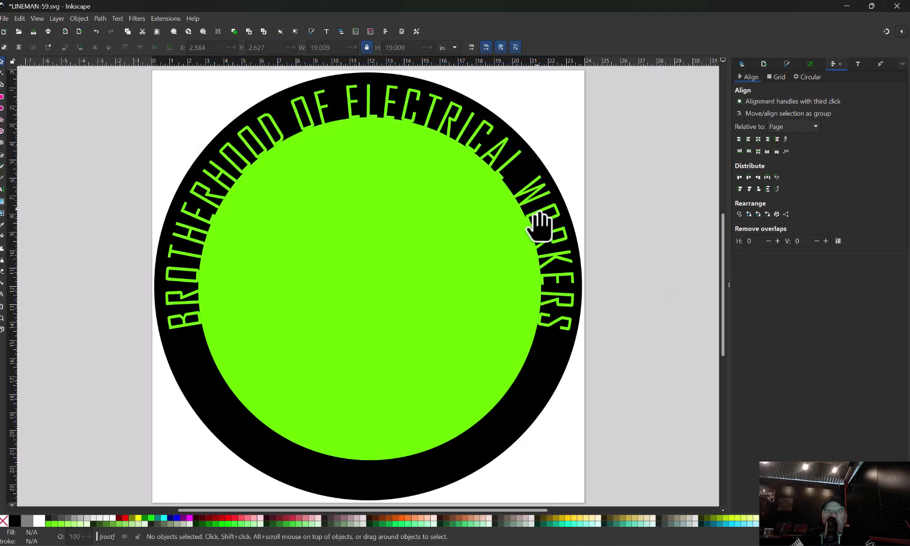
pyautogui.click(354, 104)
pyautogui.click(100, 19)
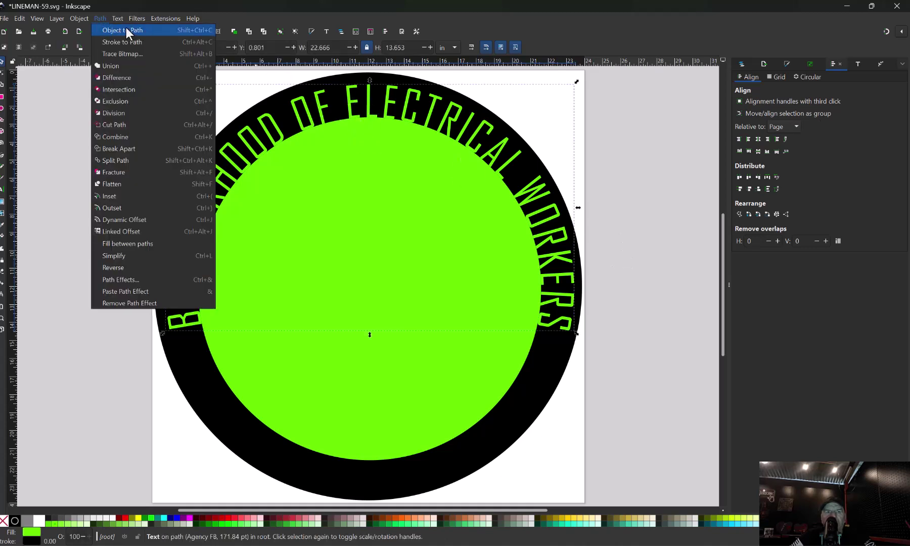
pyautogui.click(140, 29)
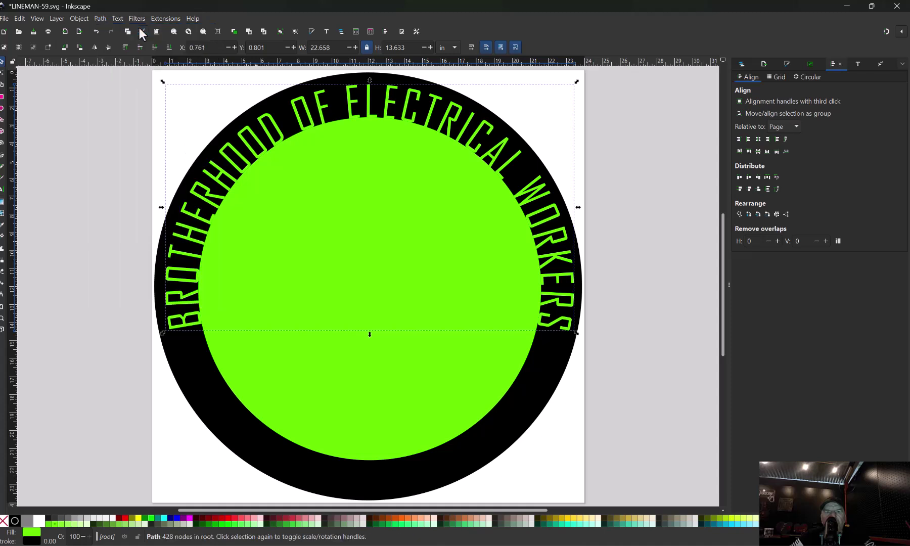
pyautogui.click(133, 188)
pyautogui.click(359, 311)
pyautogui.moveTo(374, 310)
pyautogui.mouseDown()
pyautogui.moveTo(380, 399)
pyautogui.moveTo(370, 311)
pyautogui.mouseUp()
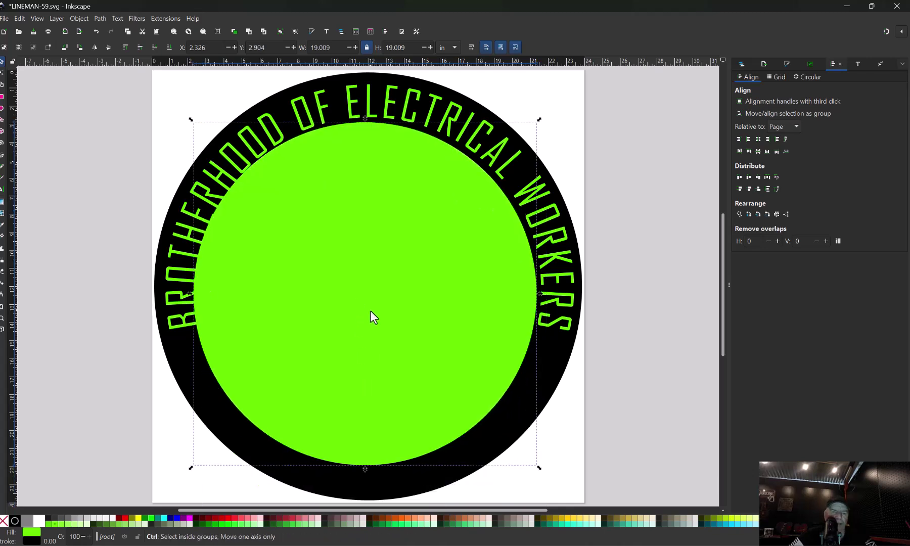
# Undo the stray move and scale the green circle to 22.807 in, leaving a thin black rim.
pyautogui.hotkey('ctrl', 'z')
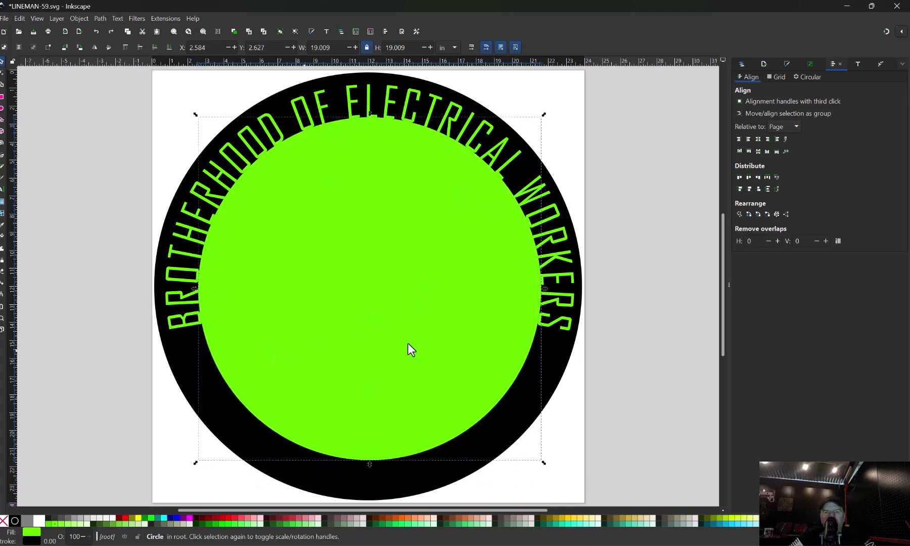
pyautogui.click(84, 234)
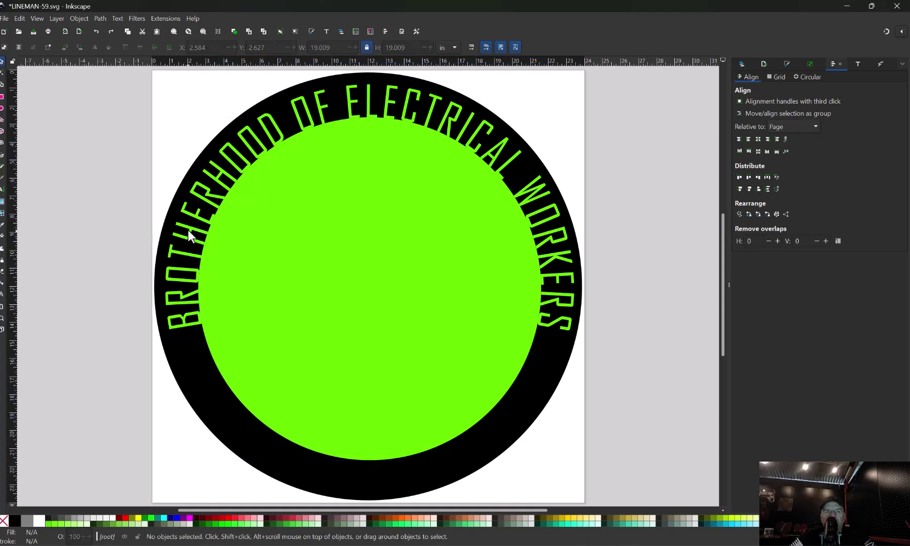
pyautogui.click(336, 273)
pyautogui.press('shift')
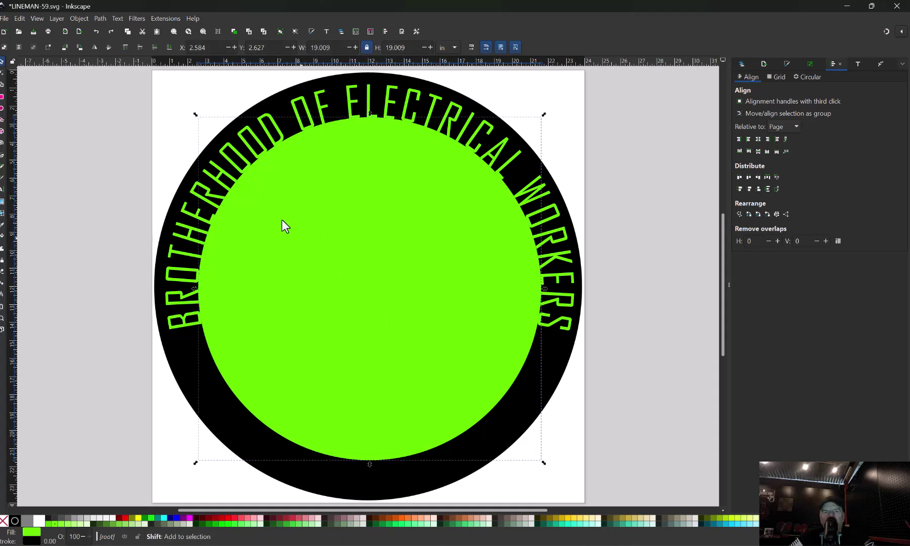
pyautogui.moveTo(196, 116); pyautogui.dragTo(152, 75)
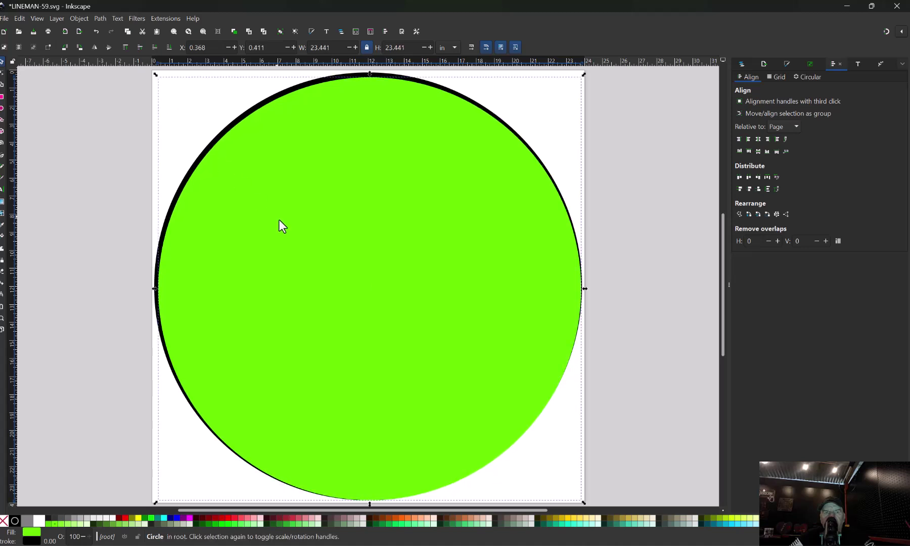
pyautogui.moveTo(329, 258); pyautogui.dragTo(327, 255)
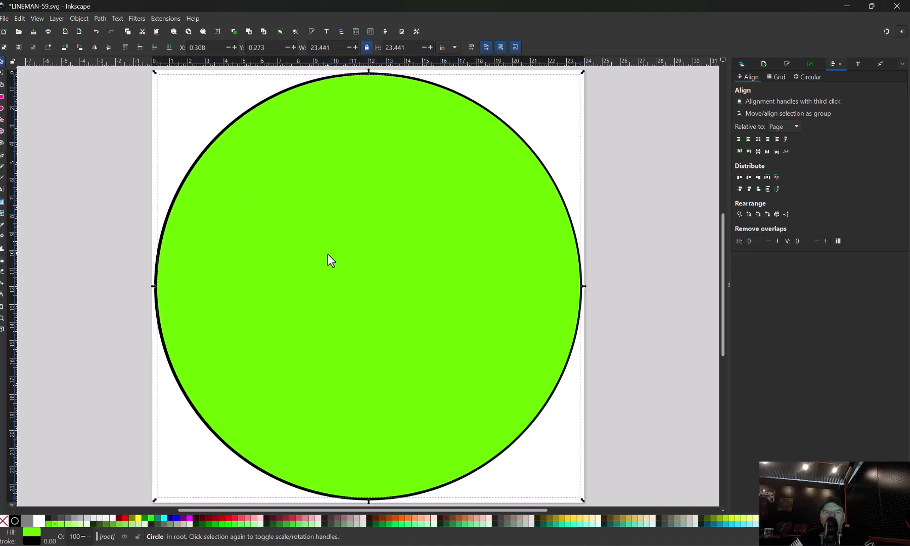
pyautogui.moveTo(157, 75); pyautogui.dragTo(158, 81)
pyautogui.click(109, 238)
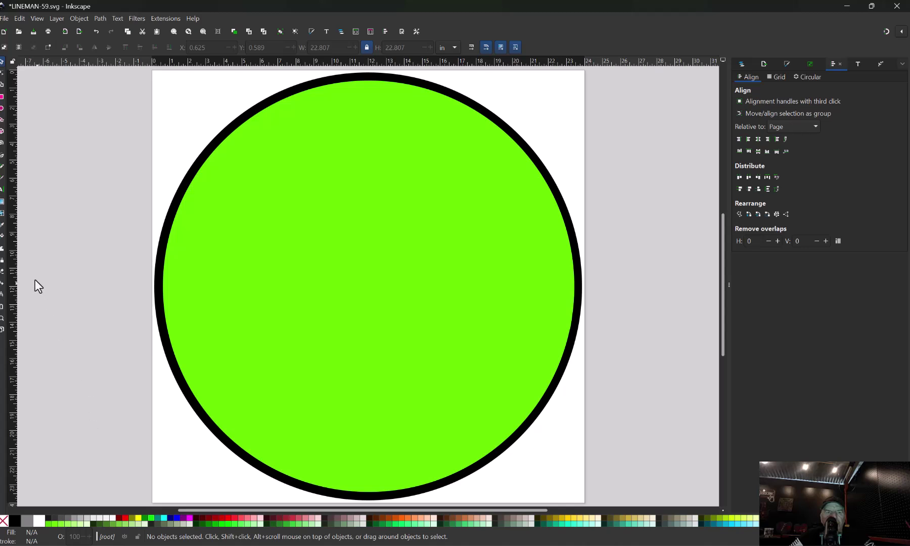
# Create a red LINEMAN text object beside the page and stretch it about 7 in wide.
pyautogui.click(2, 189)
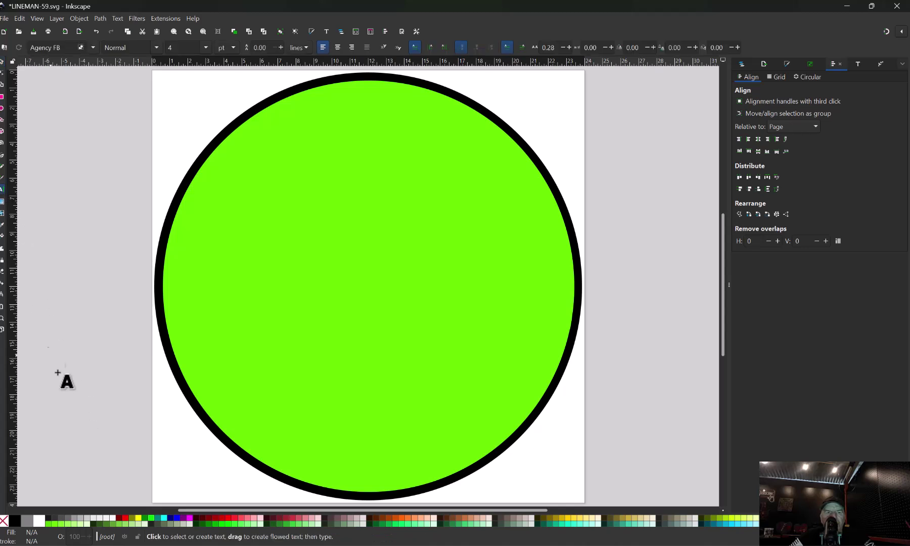
pyautogui.click(87, 429)
pyautogui.write('LINEMAN')
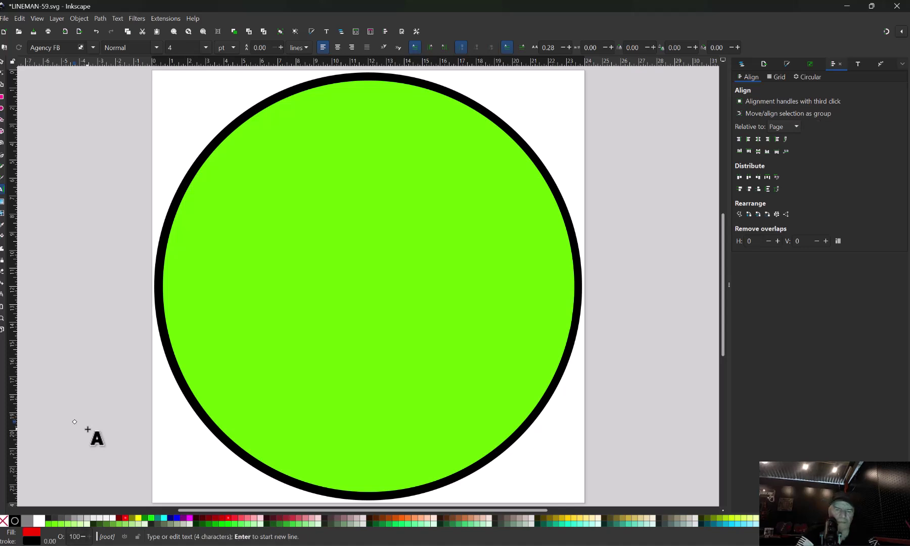
pyautogui.press('BackSpace')
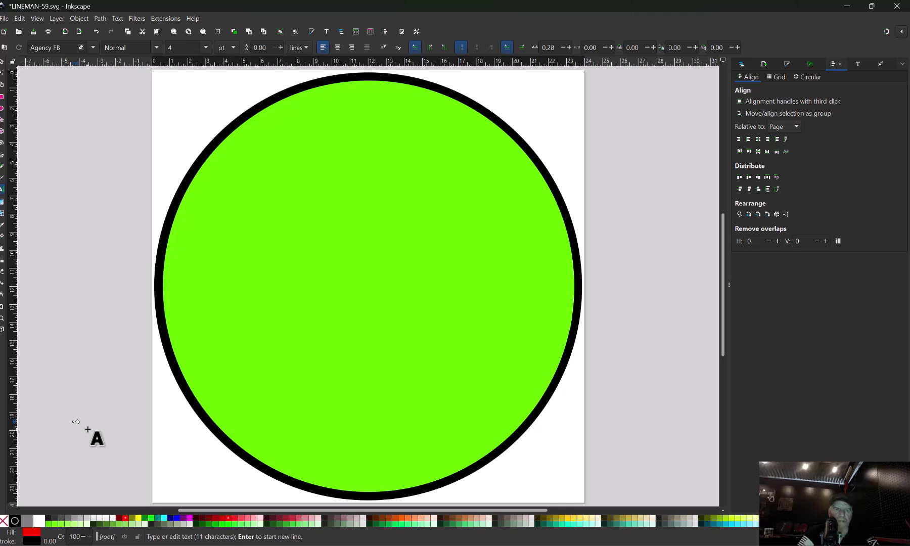
pyautogui.press('Escape')
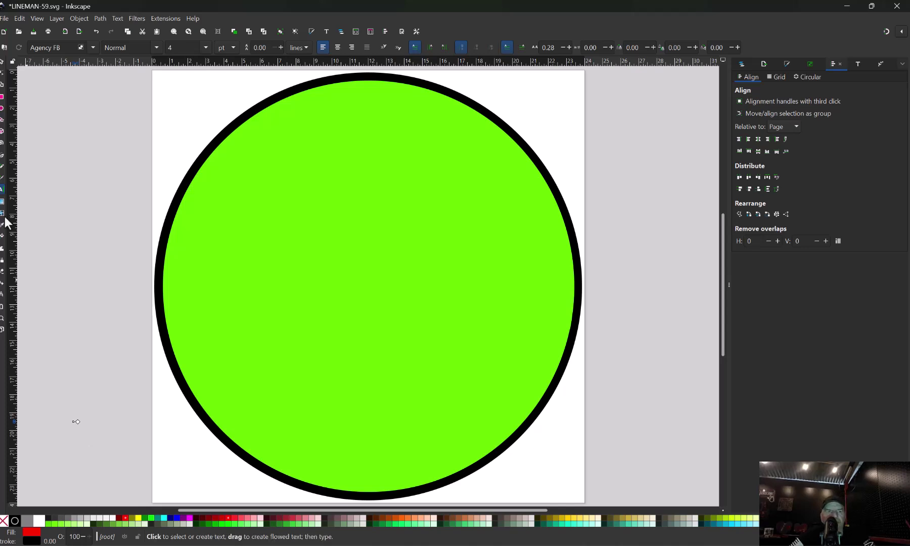
pyautogui.click(2, 61)
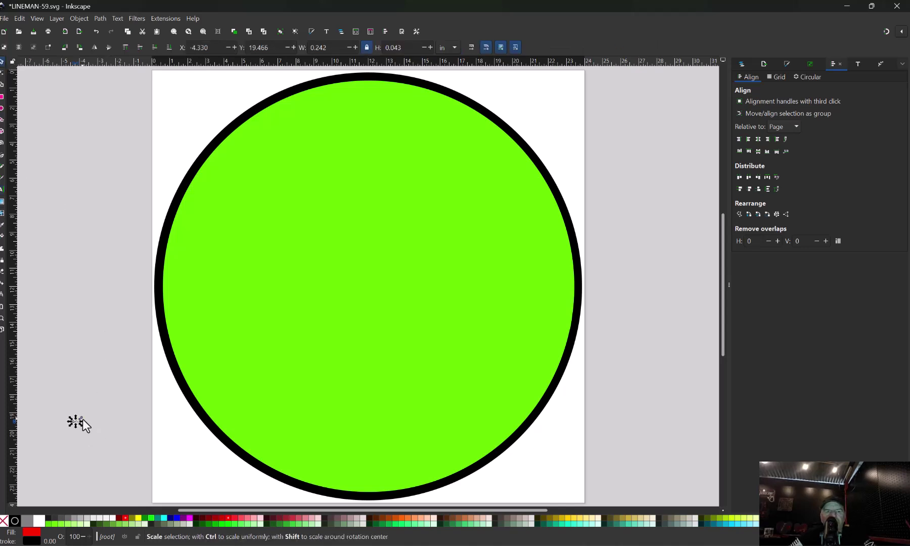
pyautogui.moveTo(82, 420); pyautogui.dragTo(385, 380)
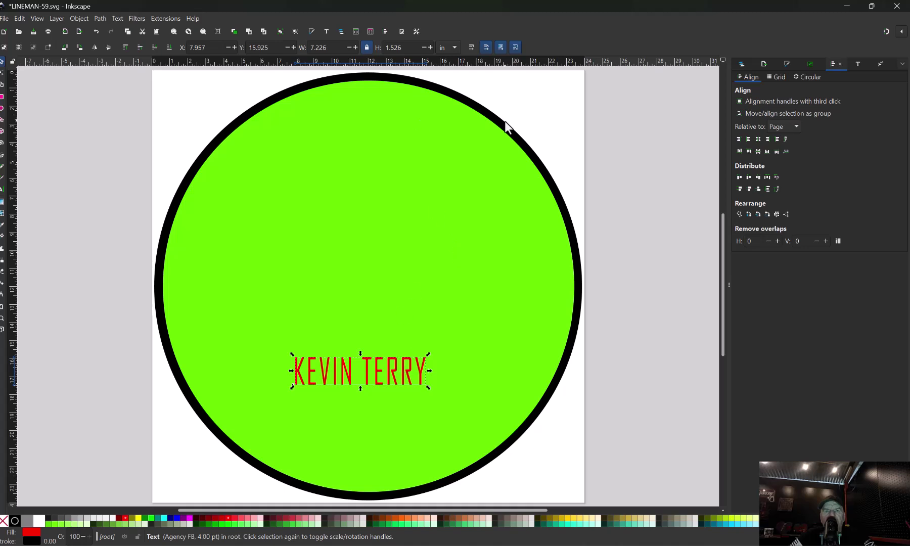
# Set the name text's height to 2.5 in and move it near the circle's bottom.
pyautogui.moveTo(408, 48); pyautogui.dragTo(383, 52)
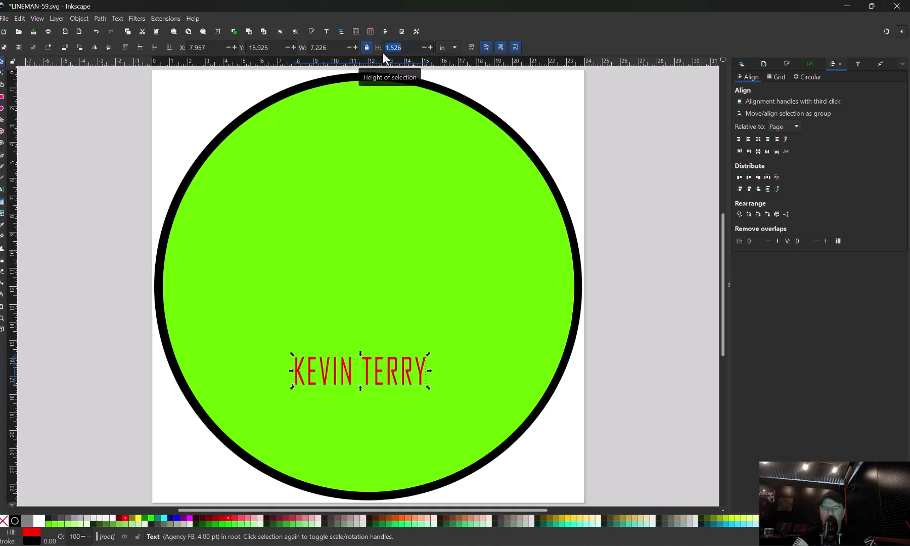
pyautogui.write('2.5')
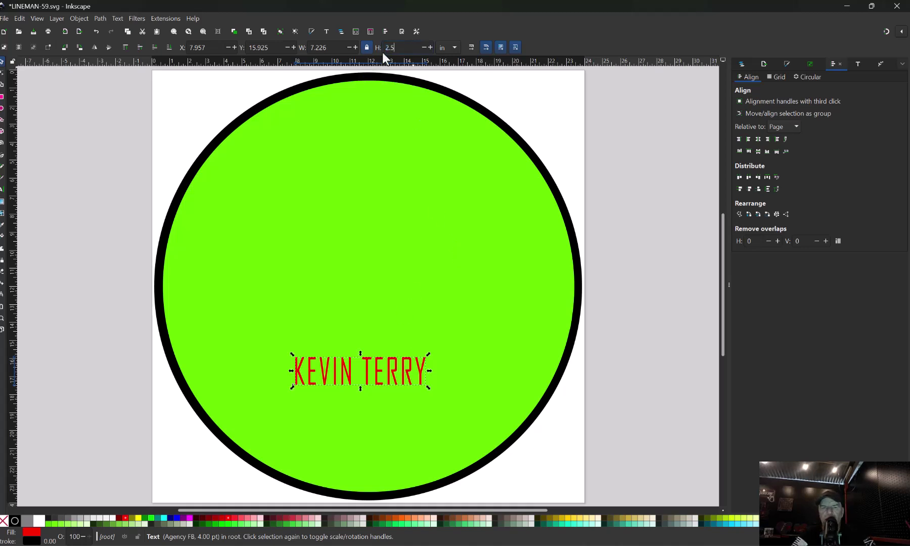
pyautogui.press('Return')
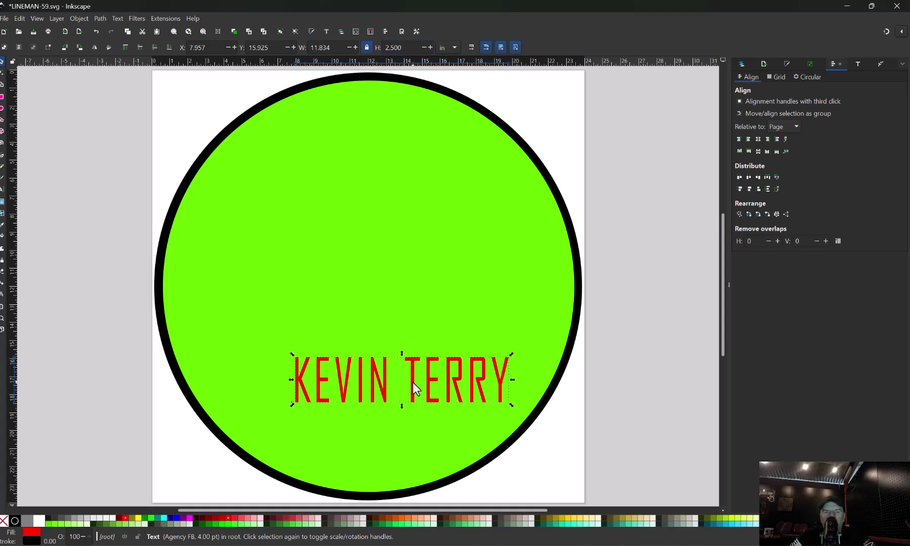
pyautogui.moveTo(413, 383); pyautogui.dragTo(371, 444)
pyautogui.click(390, 468)
pyautogui.click(375, 439)
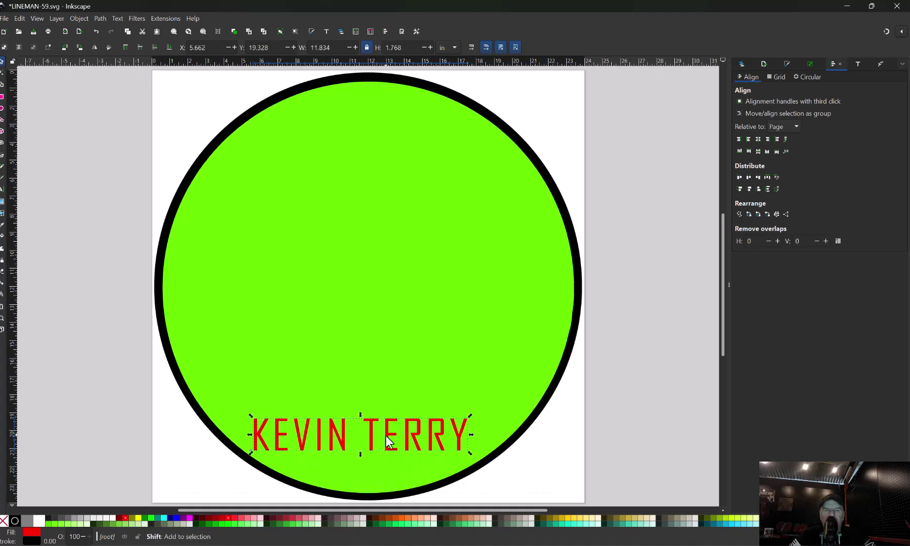
# Put the red name text on the green circle's path and flip it vertically.
pyautogui.keyDown('shift'); pyautogui.click(429, 295); pyautogui.keyUp('shift')
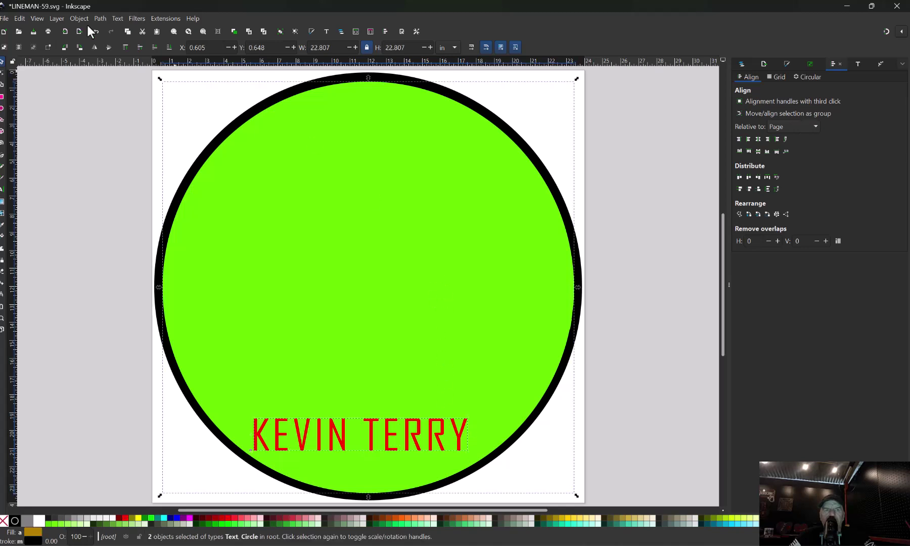
pyautogui.click(100, 19)
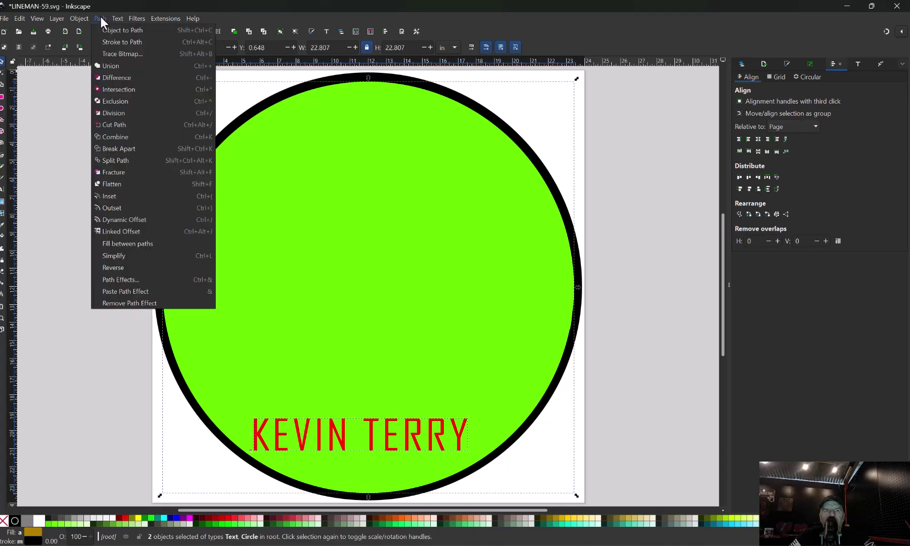
pyautogui.moveTo(112, 15)
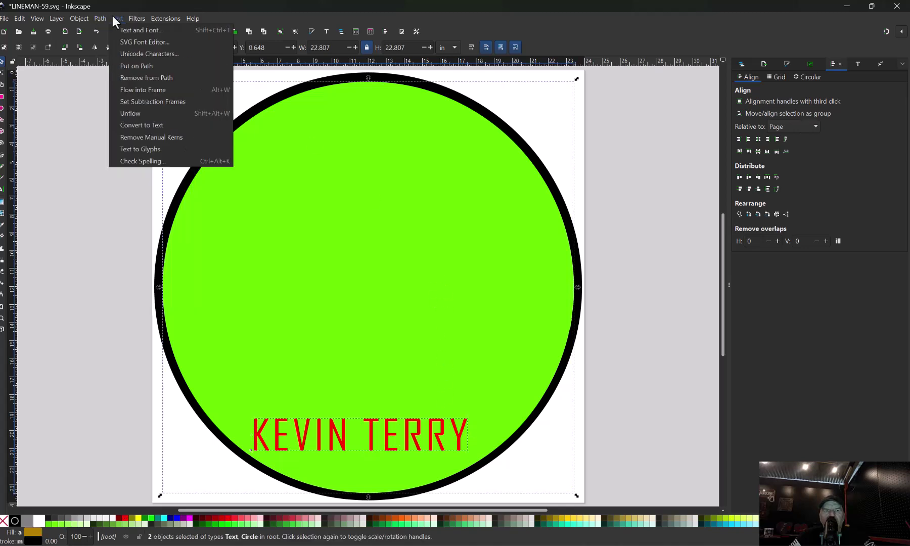
pyautogui.click(139, 66)
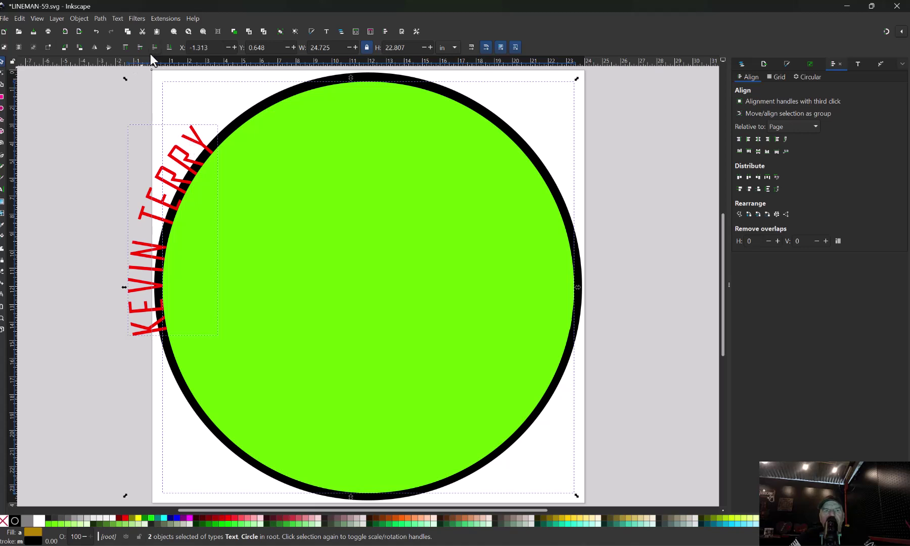
pyautogui.click(108, 45)
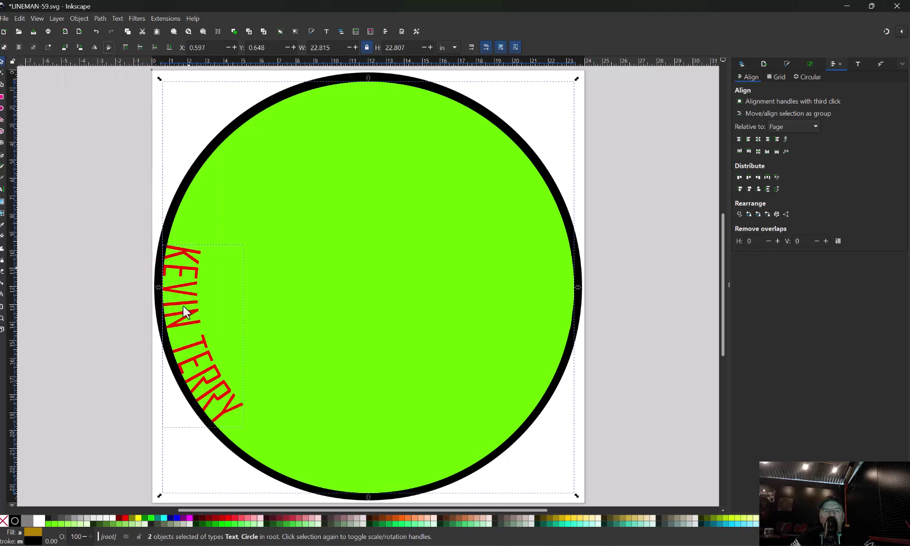
pyautogui.click(628, 302)
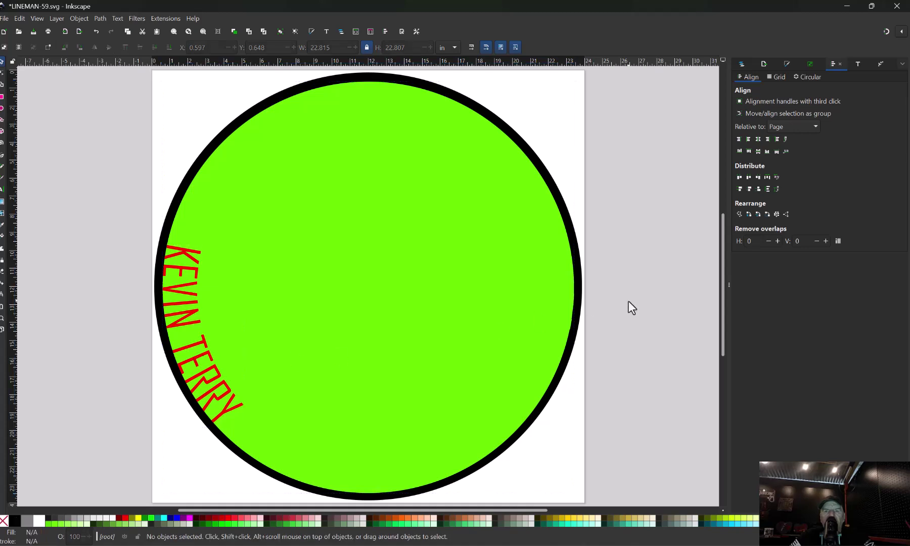
# Rotate the green circle so the red name text swings down to its bottom edge.
pyautogui.click(472, 262)
pyautogui.click(511, 251)
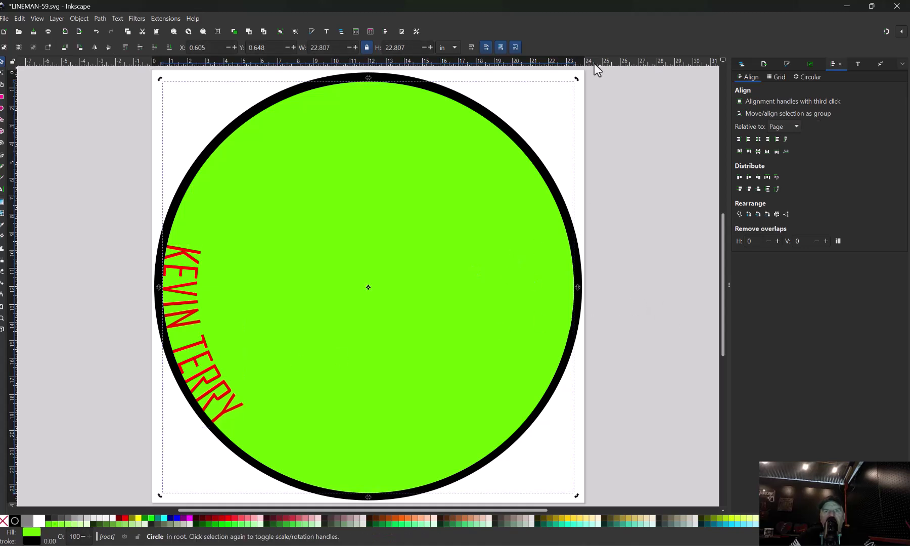
pyautogui.moveTo(578, 81); pyautogui.dragTo(478, 130)
pyautogui.scroll(-5, 479, 132)
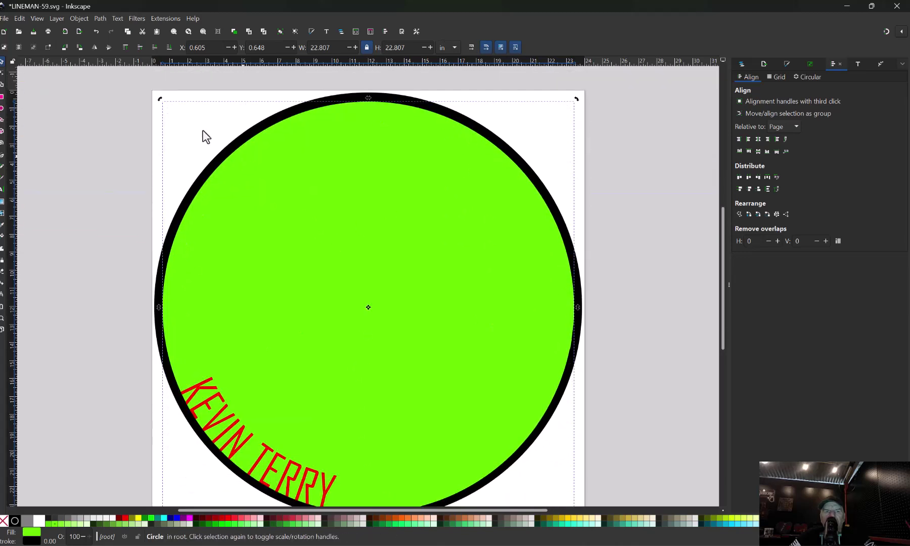
pyautogui.moveTo(158, 102); pyautogui.dragTo(71, 288)
pyautogui.scroll(-1, 306, 209)
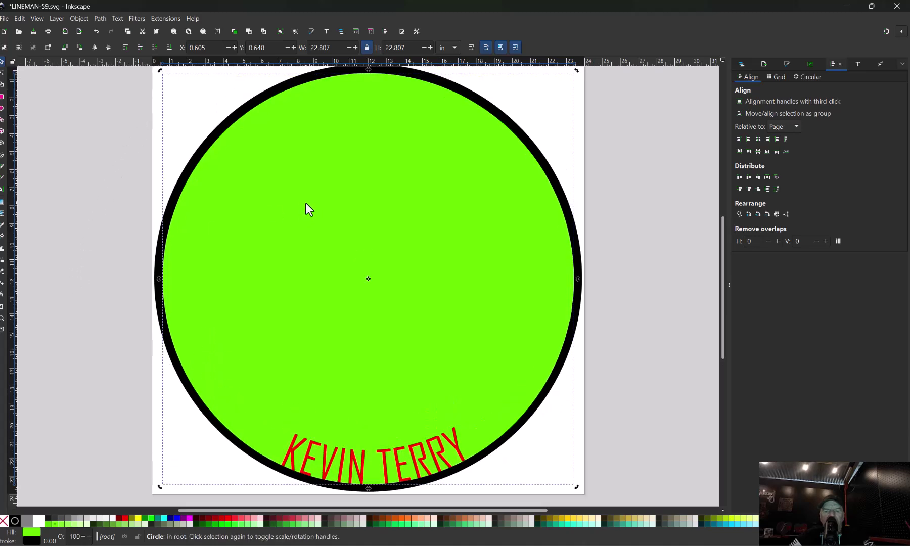
pyautogui.press('-')
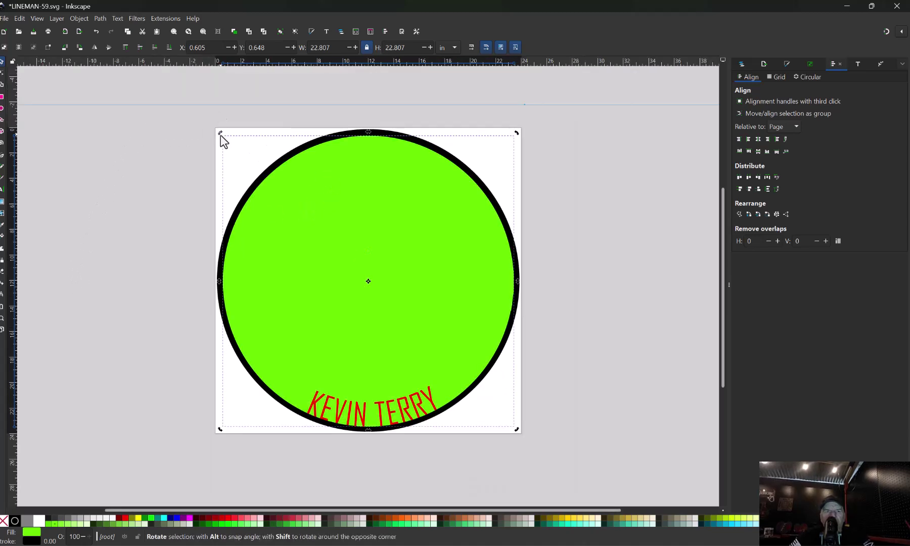
pyautogui.moveTo(220, 135); pyautogui.dragTo(223, 132)
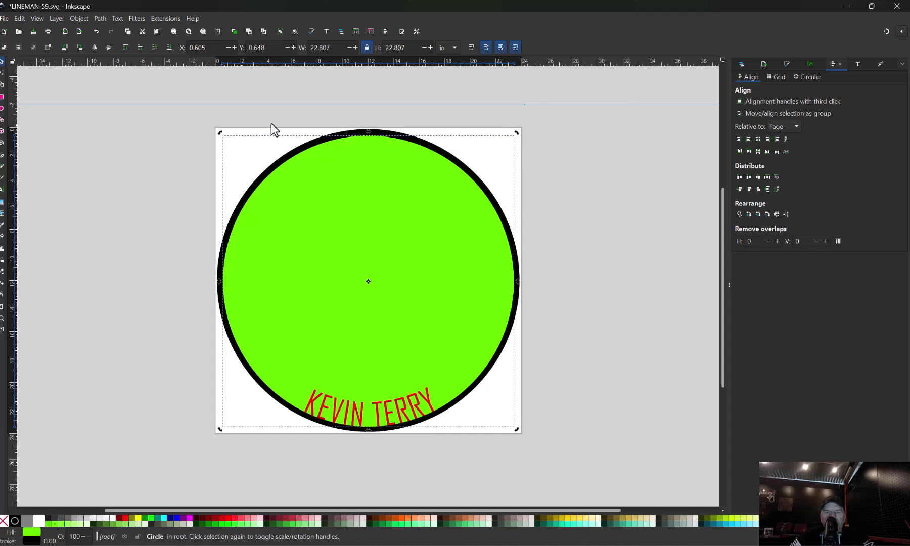
# Fine-tune the rotation until the name text is level against a horizontal guide, then delete the guide.
pyautogui.moveTo(574, 105); pyautogui.dragTo(565, 391)
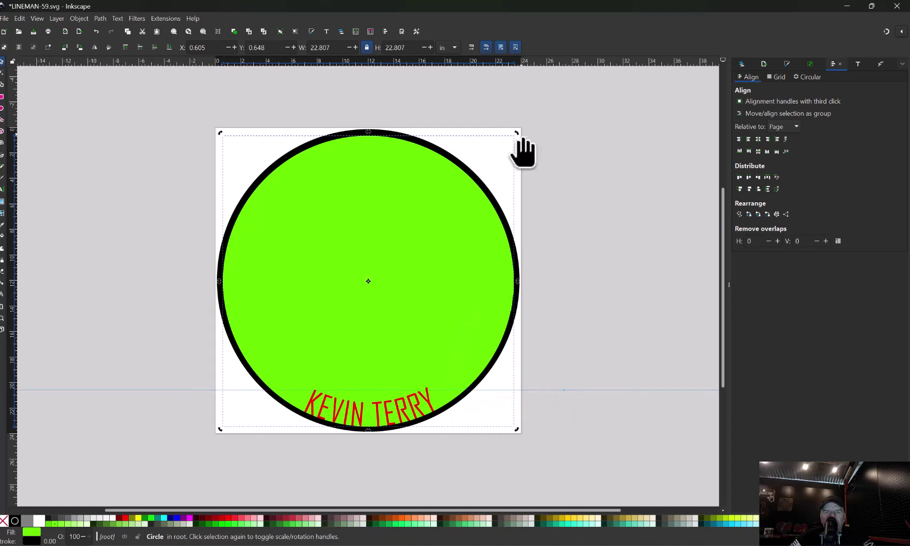
pyautogui.moveTo(520, 136); pyautogui.dragTo(520, 141)
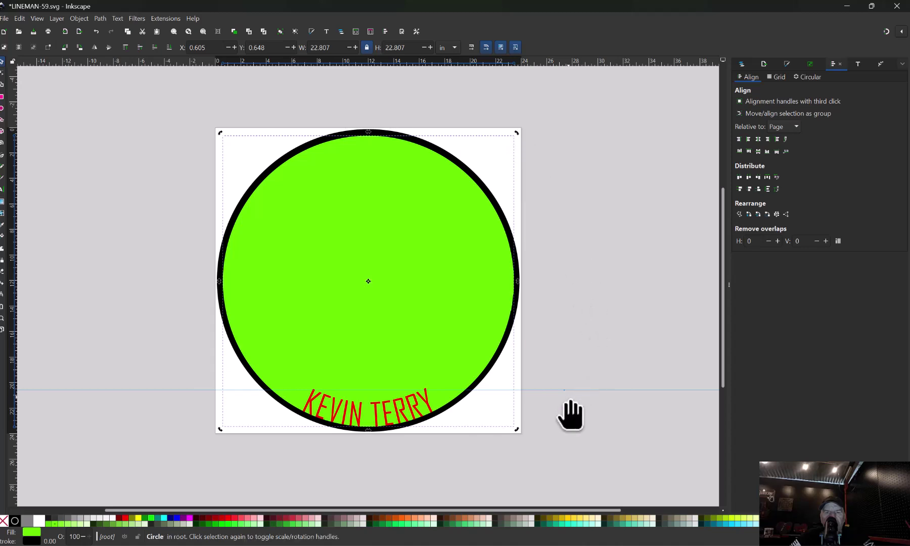
pyautogui.moveTo(573, 394); pyautogui.dragTo(559, 88)
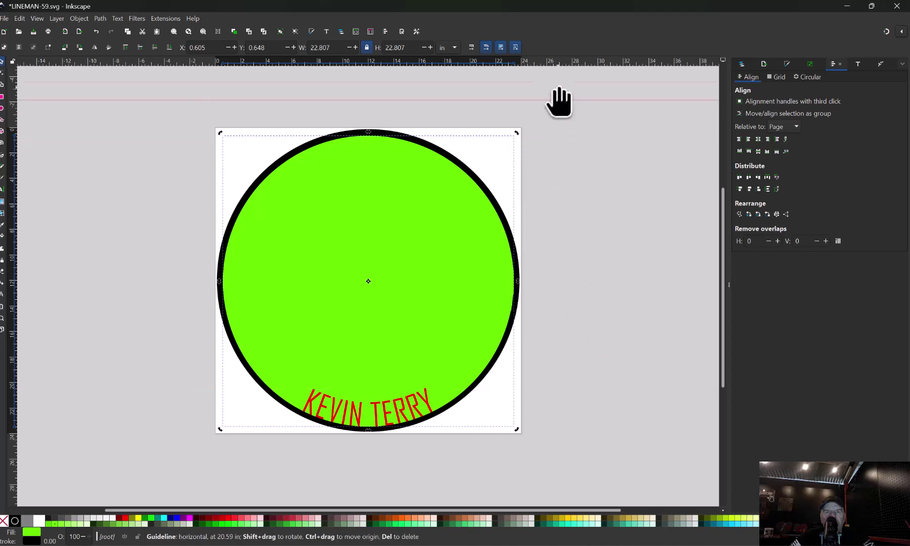
pyautogui.press('Delete')
pyautogui.click(586, 310)
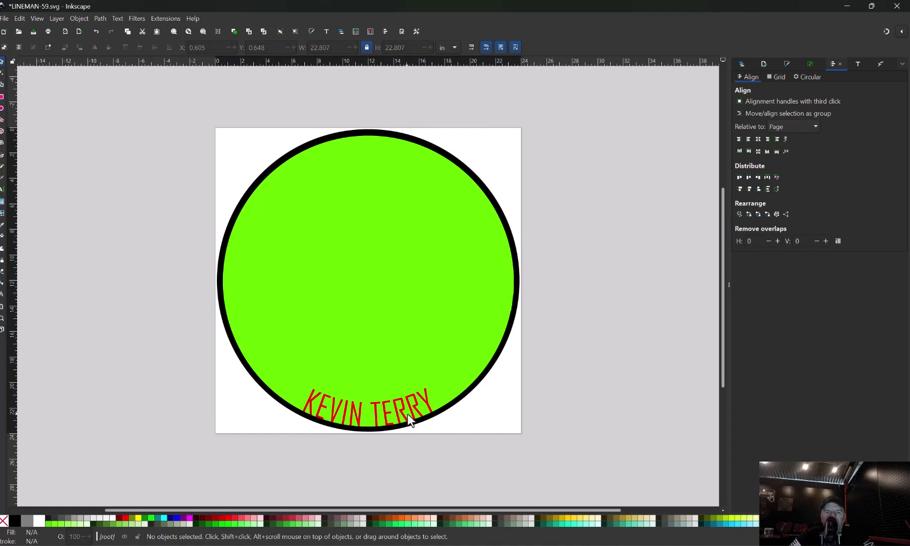
# Convert the curved red name text into a path with Object to Path.
pyautogui.click(382, 407)
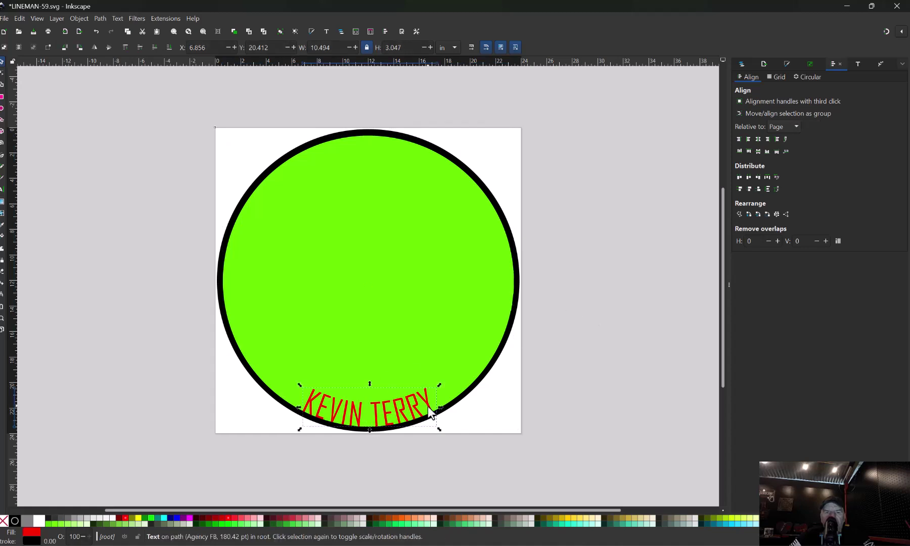
pyautogui.click(115, 19)
pyautogui.moveTo(101, 19)
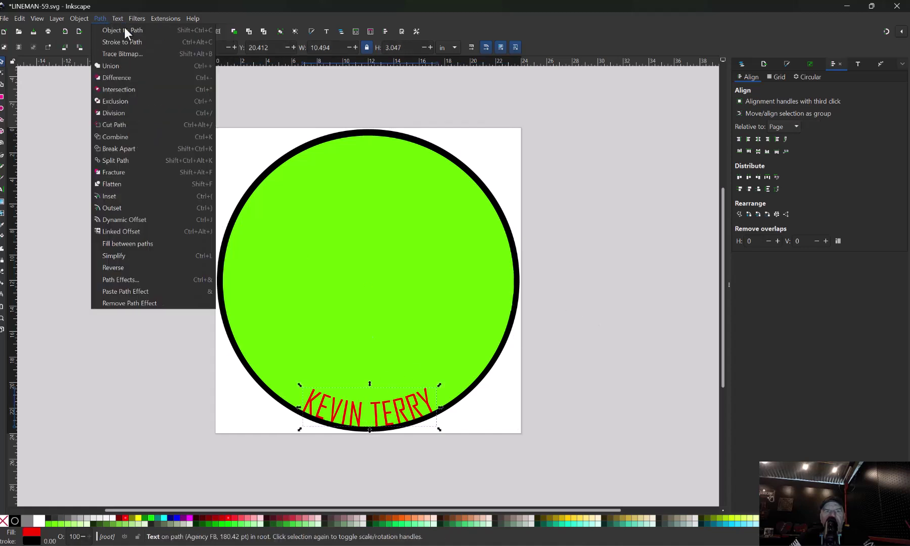
pyautogui.click(124, 29)
# Delete the green circle to reveal the lineman logo beneath.
pyautogui.click(643, 369)
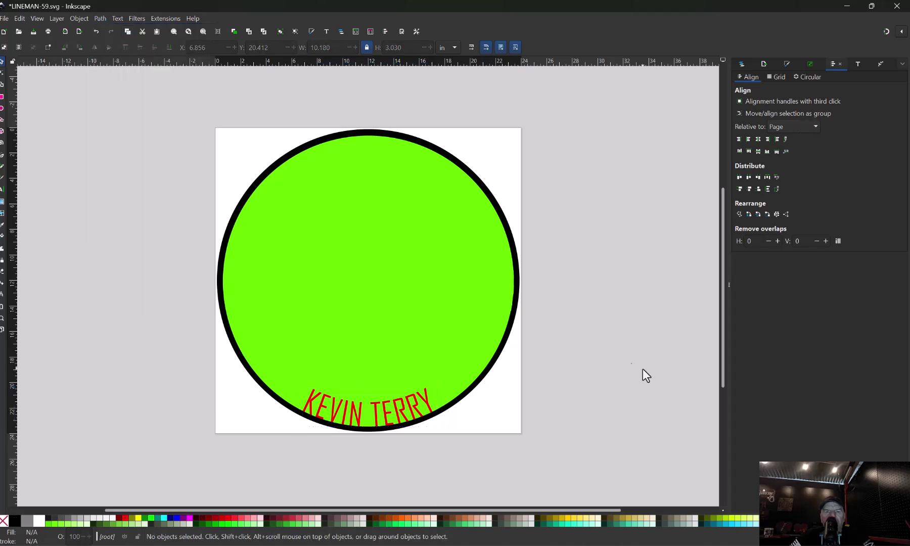
pyautogui.click(454, 335)
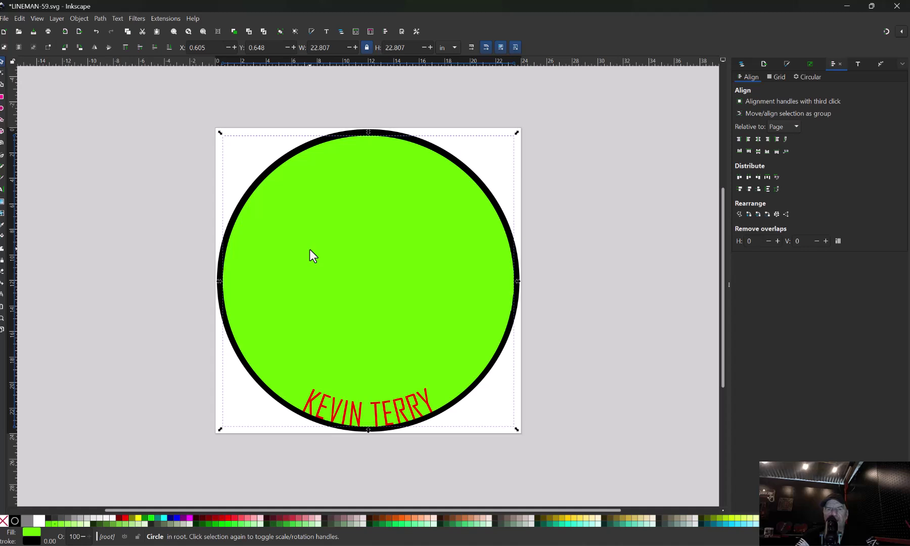
pyautogui.press('Delete')
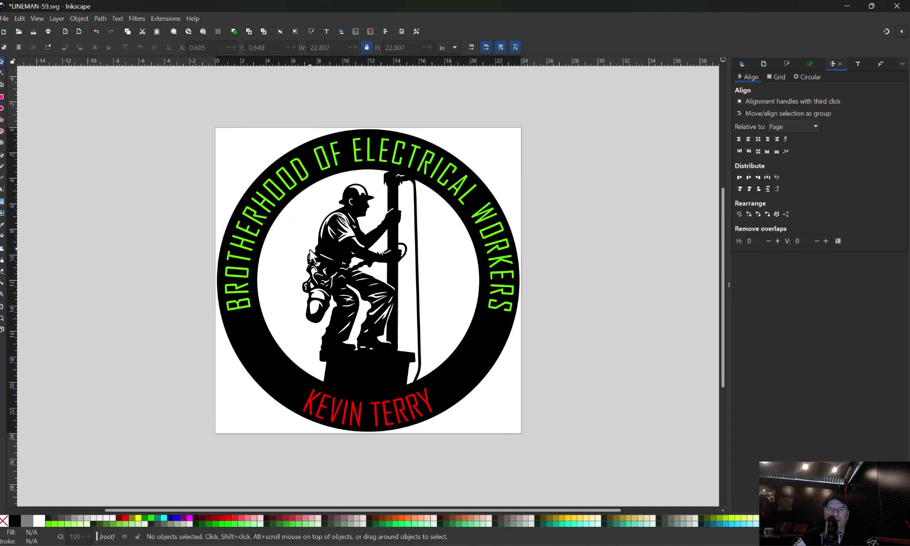
pyautogui.click(382, 154)
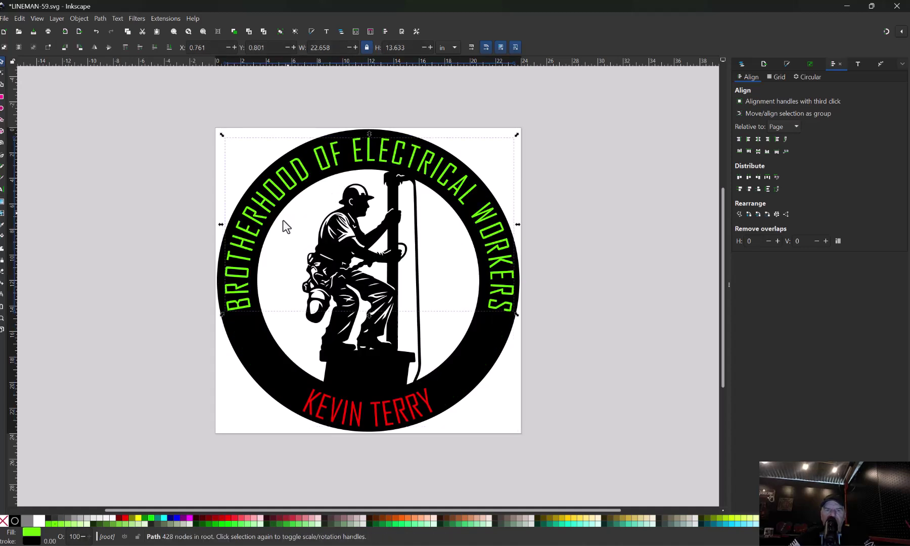
pyautogui.press('shift')
pyautogui.keyDown('shift'); pyautogui.click(253, 354); pyautogui.keyUp('shift')
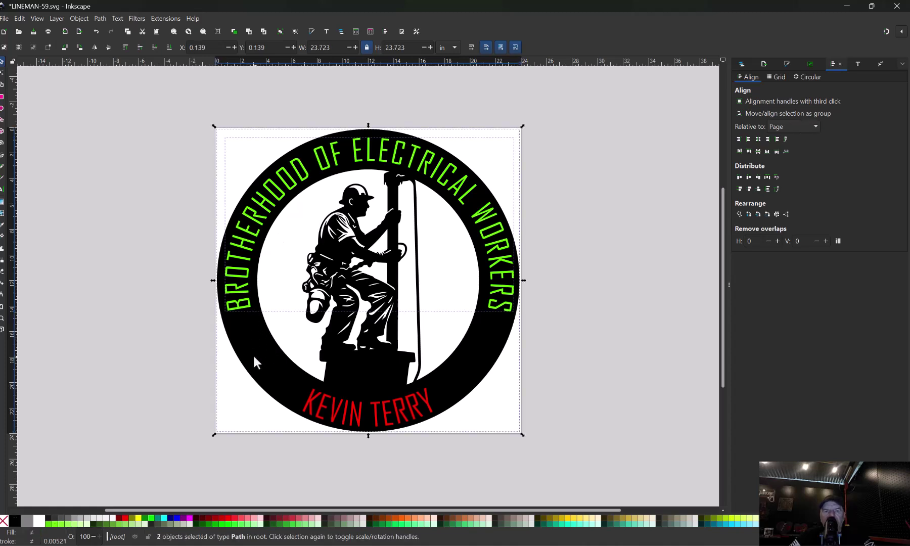
pyautogui.click(101, 17)
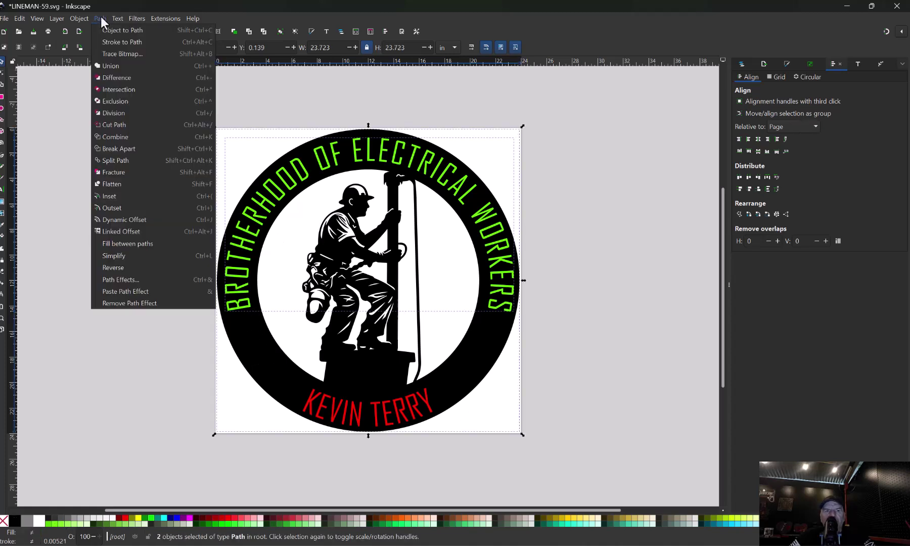
pyautogui.click(119, 76)
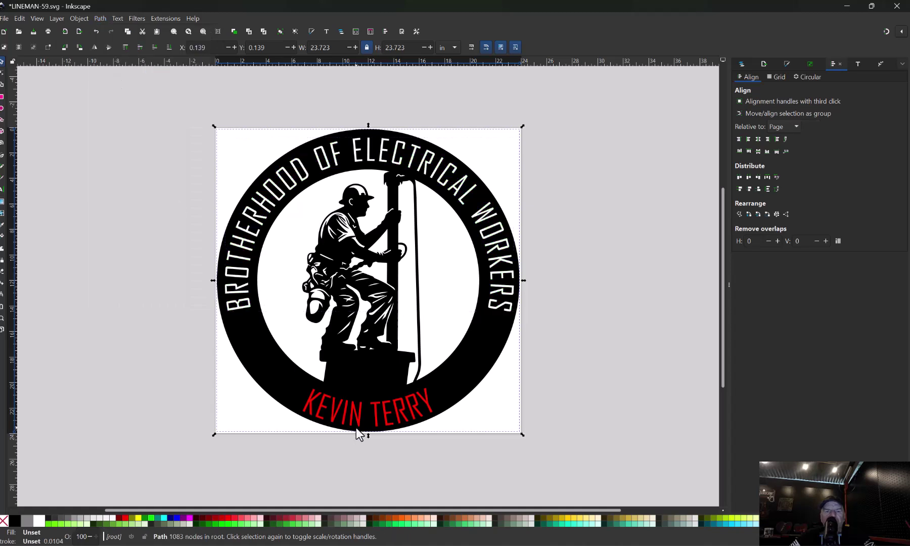
pyautogui.click(352, 415)
pyautogui.press('shift')
pyautogui.keyDown('shift'); pyautogui.click(261, 353); pyautogui.keyUp('shift')
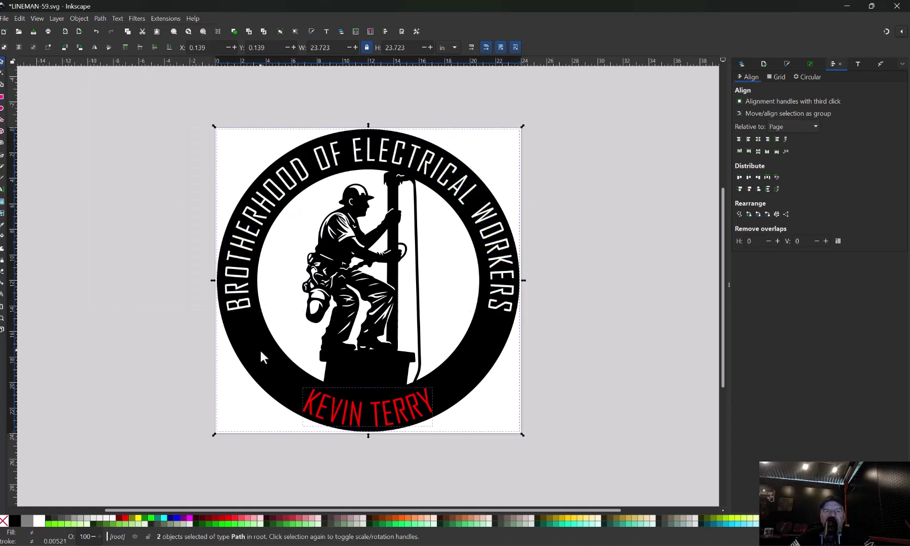
pyautogui.click(100, 17)
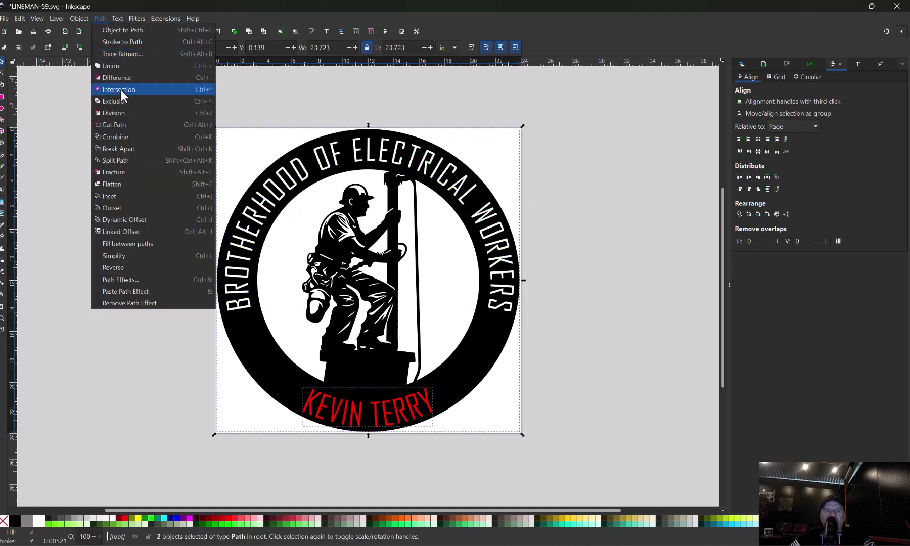
pyautogui.click(118, 76)
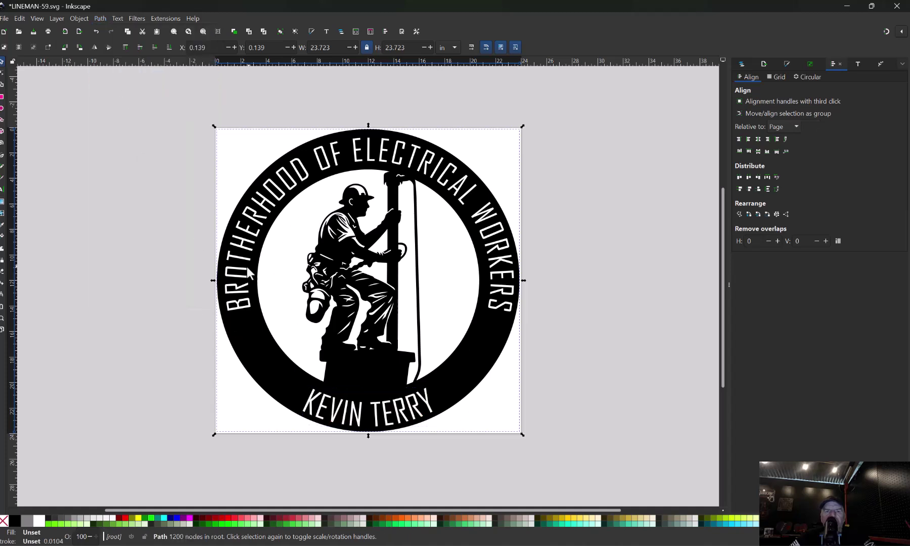
# Zoom in on the BRO letters and draw a red bar tilted across the B's gap.
pyautogui.click(2, 317)
pyautogui.moveTo(193, 254); pyautogui.dragTo(292, 337)
pyautogui.moveTo(208, 182); pyautogui.dragTo(580, 410)
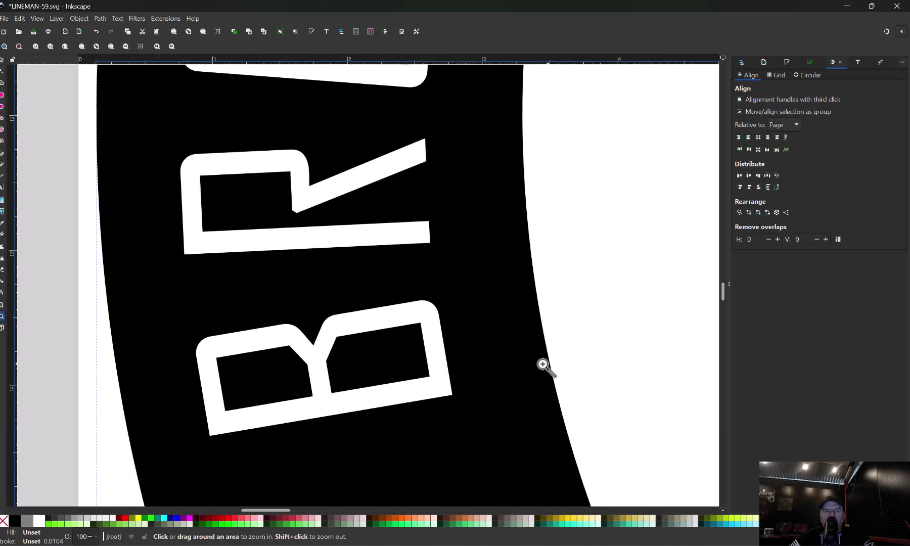
pyautogui.click(3, 95)
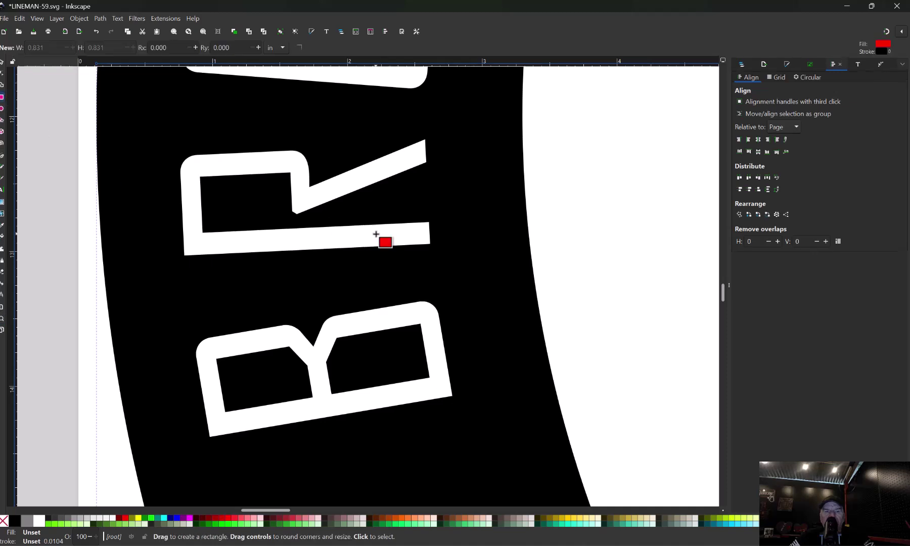
pyautogui.moveTo(415, 351); pyautogui.dragTo(482, 368)
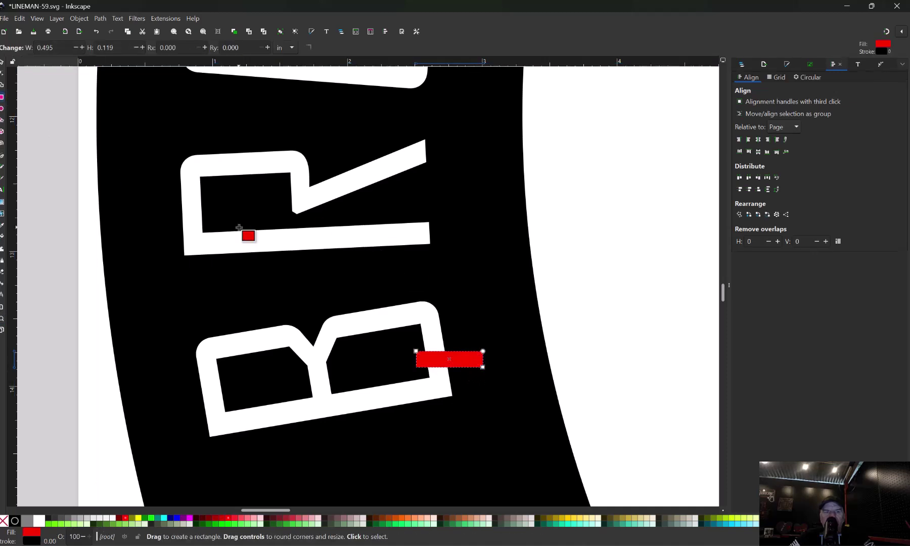
pyautogui.click(2, 61)
pyautogui.click(451, 362)
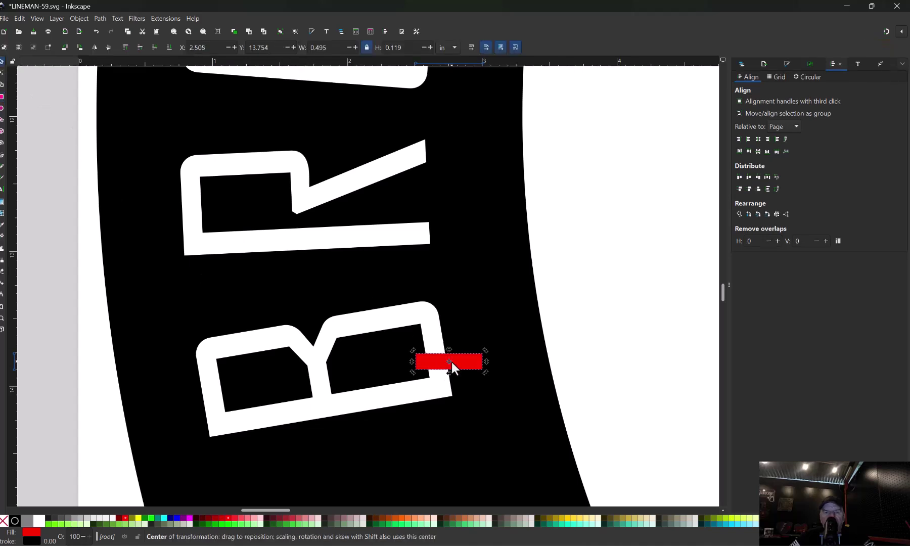
pyautogui.moveTo(484, 350); pyautogui.dragTo(464, 365)
# Duplicate the red bar and place a copy over the B's bottom bar.
pyautogui.rightClick(464, 366)
pyautogui.click(443, 213)
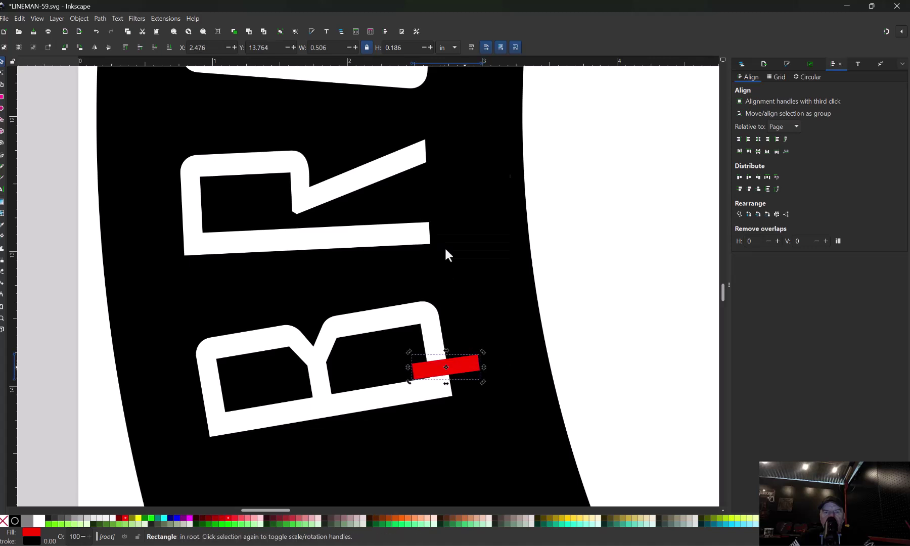
pyautogui.press('space')
pyautogui.moveTo(436, 379)
pyautogui.mouseDown()
pyautogui.moveTo(343, 389)
pyautogui.moveTo(459, 220)
pyautogui.moveTo(508, 33)
pyautogui.moveTo(446, 262)
pyautogui.moveTo(437, 260)
pyautogui.moveTo(461, 254)
pyautogui.moveTo(571, 84)
pyautogui.moveTo(622, 45)
pyautogui.moveTo(736, 88)
pyautogui.moveTo(756, 37)
pyautogui.moveTo(678, 45)
pyautogui.moveTo(470, 305)
pyautogui.moveTo(432, 417)
pyautogui.moveTo(439, 429)
pyautogui.moveTo(463, 420)
pyautogui.moveTo(460, 440)
pyautogui.moveTo(439, 450)
pyautogui.moveTo(501, 378)
pyautogui.moveTo(564, 339)
pyautogui.moveTo(576, 364)
pyautogui.mouseUp()
pyautogui.rightClick(343, 389)
pyautogui.click(323, 234)
# Duplicate and rotate more red bars to bridge the gaps in the O letters.
pyautogui.click(439, 259)
pyautogui.rightClick(445, 263)
pyautogui.click(432, 305)
pyautogui.rightClick(438, 450)
pyautogui.click(428, 294)
pyautogui.click(565, 339)
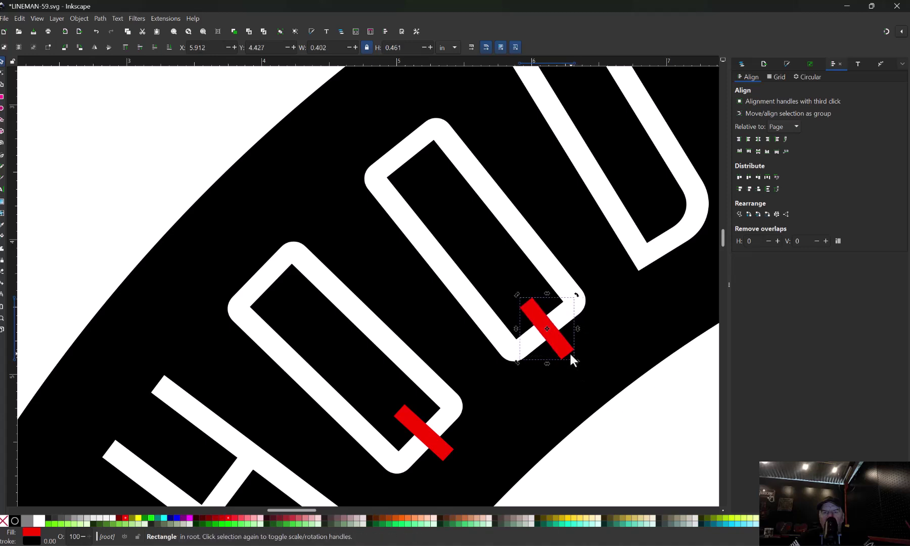
pyautogui.rightClick(560, 346)
pyautogui.click(545, 387)
pyautogui.moveTo(545, 330); pyautogui.dragTo(717, 253)
pyautogui.moveTo(10, 430); pyautogui.dragTo(196, 207)
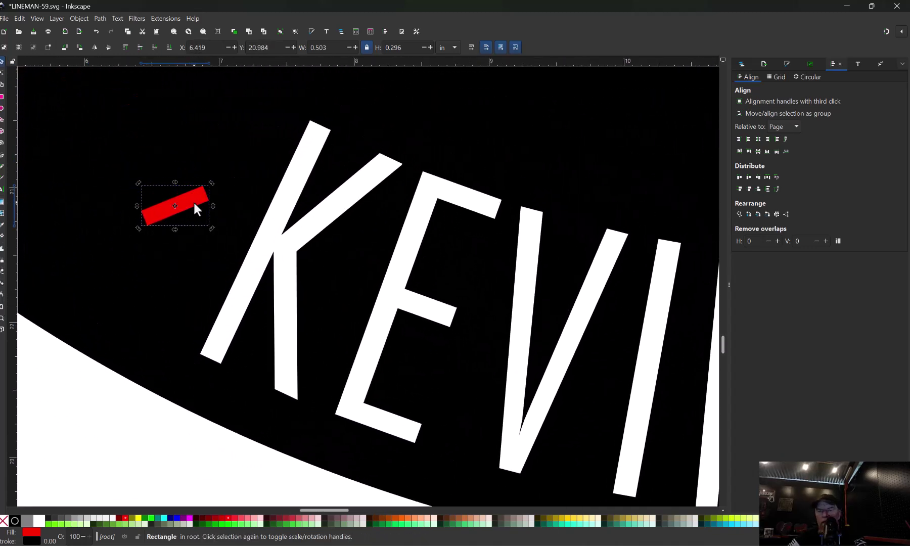
# Delete the stray bar and combine the nine red bridge bars into one path.
pyautogui.press('Delete')
pyautogui.press('-')
pyautogui.press('-')
pyautogui.press('-')
pyautogui.press('-')
pyautogui.press('-')
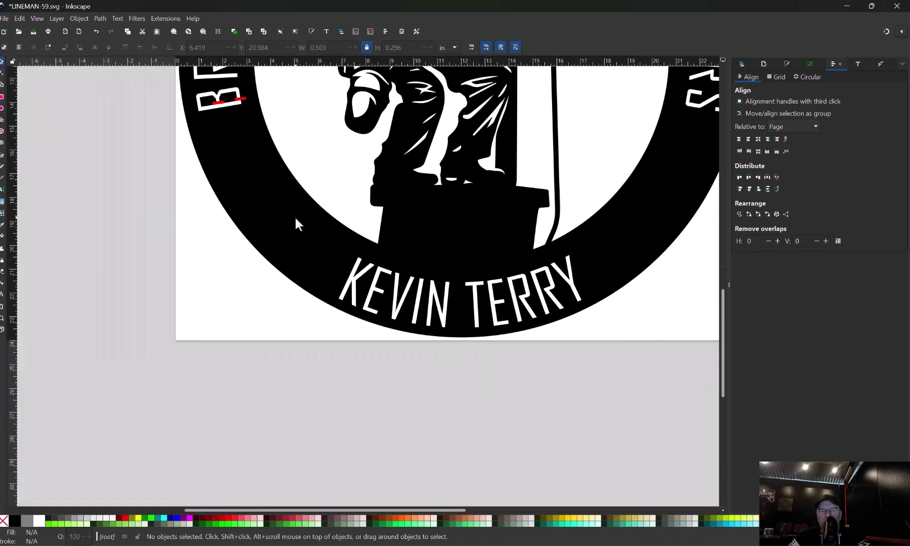
pyautogui.press('-')
pyautogui.press('-')
pyautogui.moveTo(198, 87); pyautogui.dragTo(619, 330)
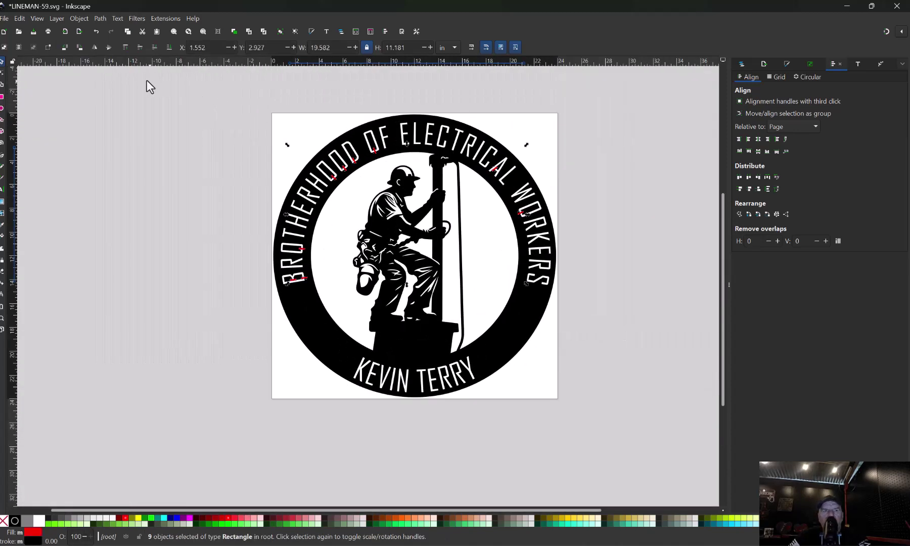
pyautogui.click(101, 19)
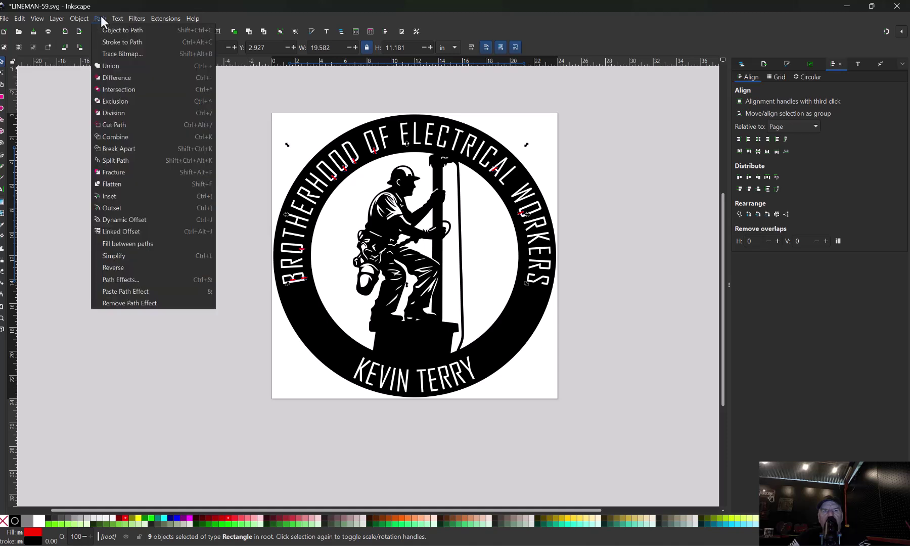
pyautogui.click(125, 136)
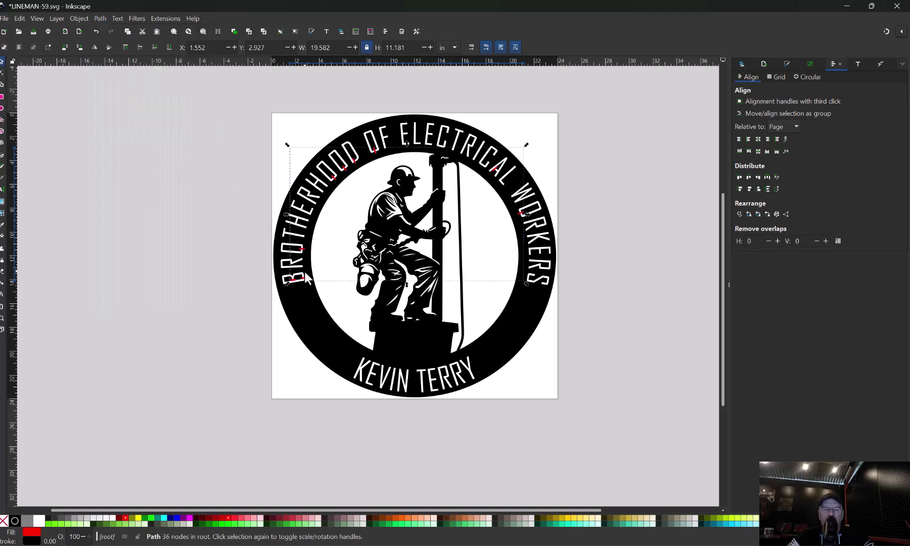
# Union the combined bars with the black sign into a single shape.
pyautogui.keyDown('shift'); pyautogui.click(324, 334); pyautogui.keyUp('shift')
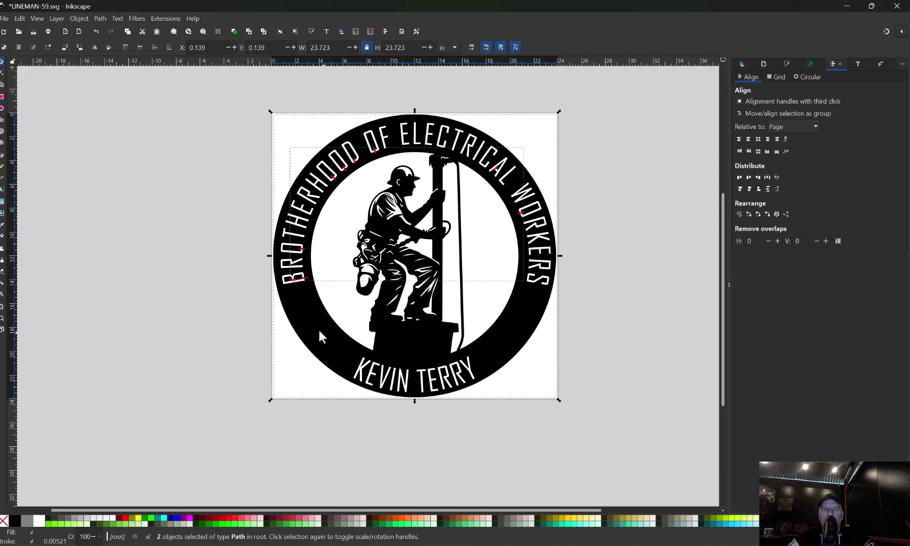
pyautogui.click(101, 19)
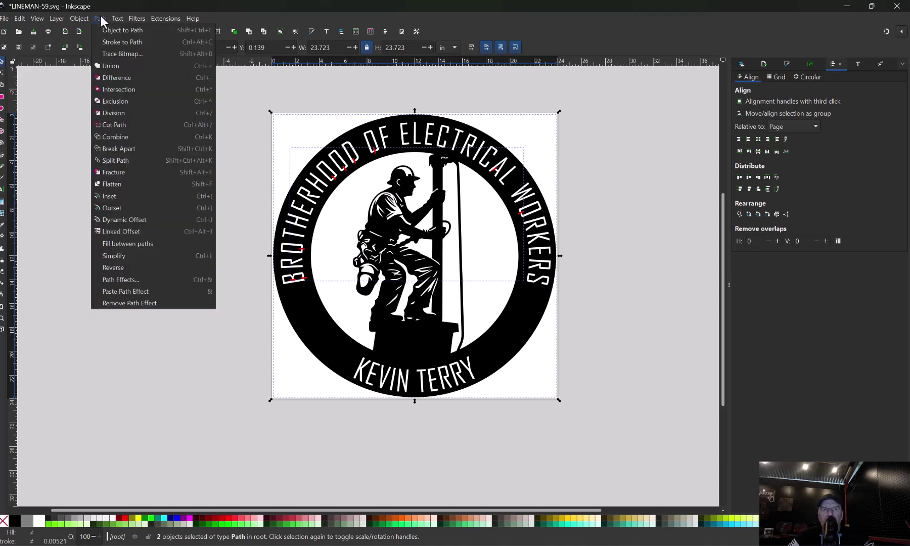
pyautogui.click(118, 65)
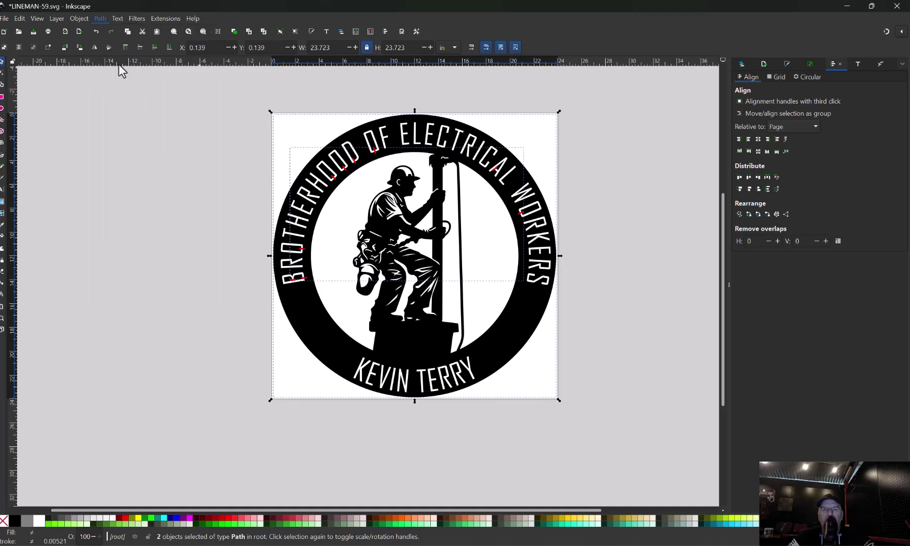
pyautogui.click(2, 319)
# Delete the leftover notch nodes on the B's lower bar.
pyautogui.moveTo(252, 242); pyautogui.dragTo(339, 297)
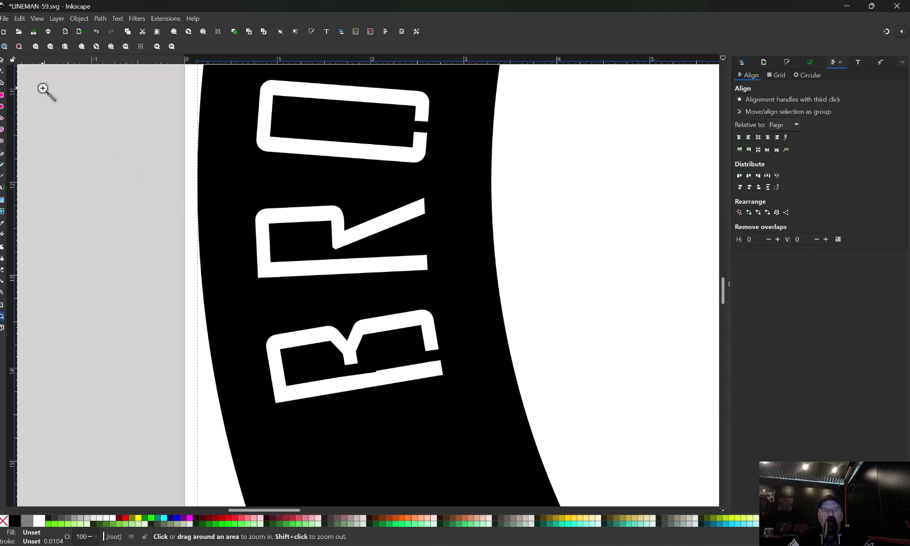
pyautogui.click(2, 72)
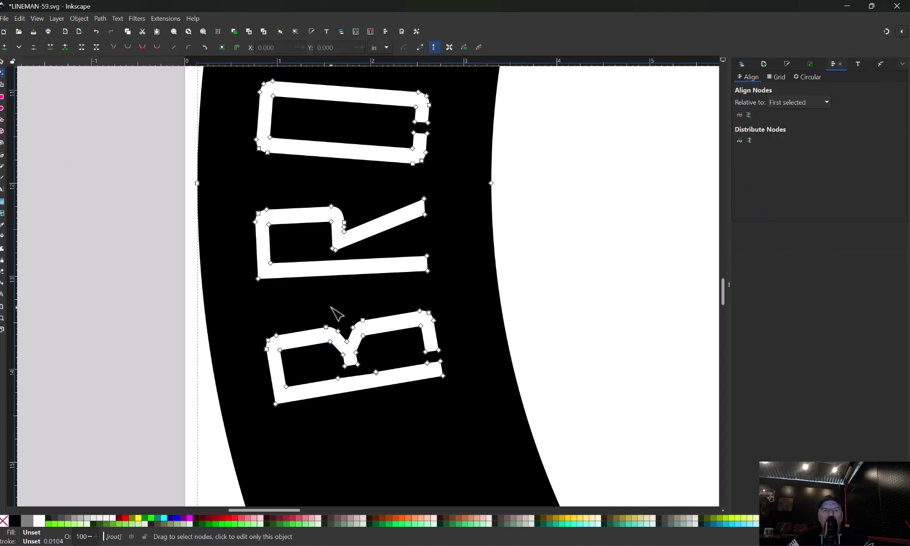
pyautogui.click(427, 364)
pyautogui.press('Delete')
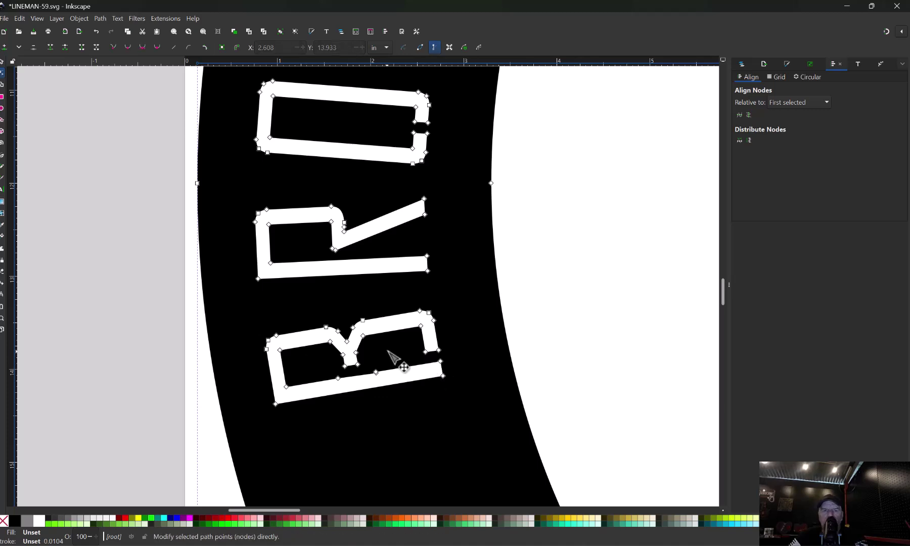
pyautogui.moveTo(325, 370); pyautogui.dragTo(343, 384)
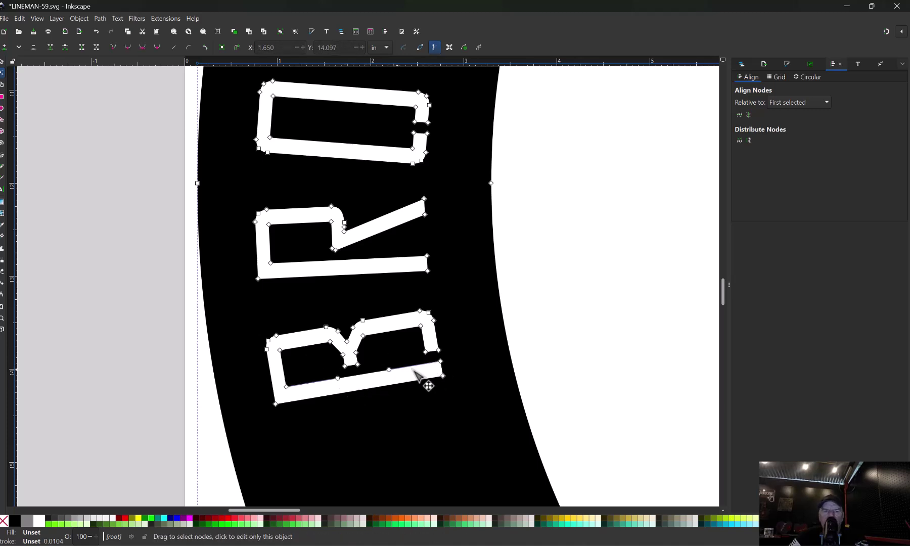
pyautogui.scroll(10, 524, 319)
pyautogui.scroll(8, 526, 319)
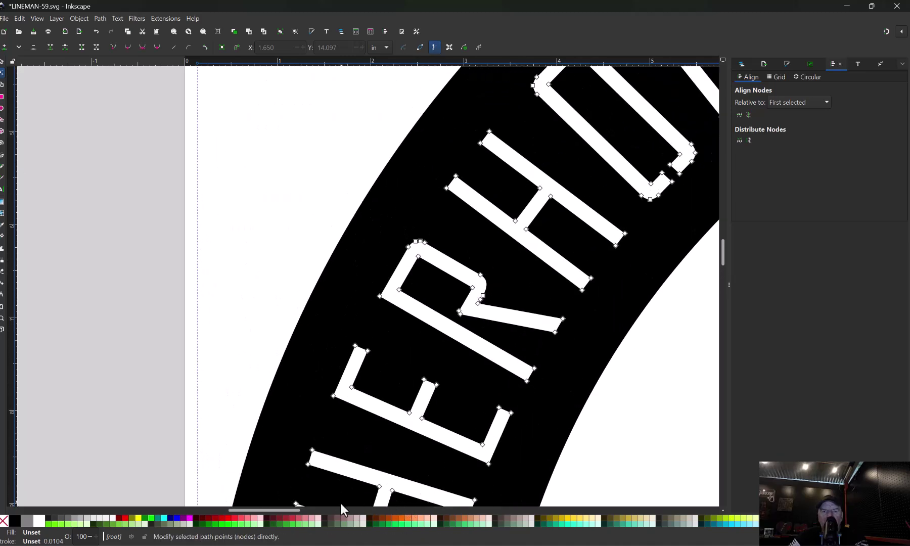
pyautogui.moveTo(292, 509); pyautogui.dragTo(433, 515)
pyautogui.scroll(8, 375, 386)
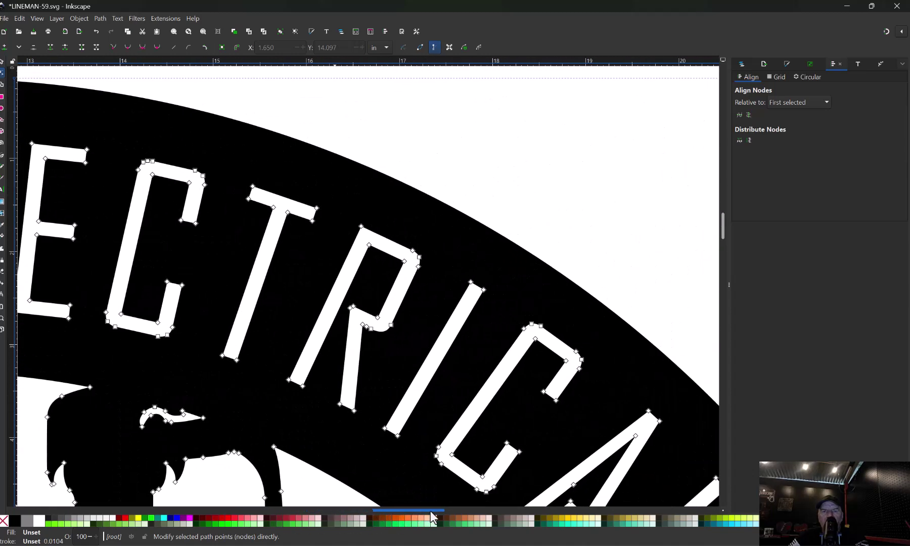
pyautogui.scroll(-7, 425, 329)
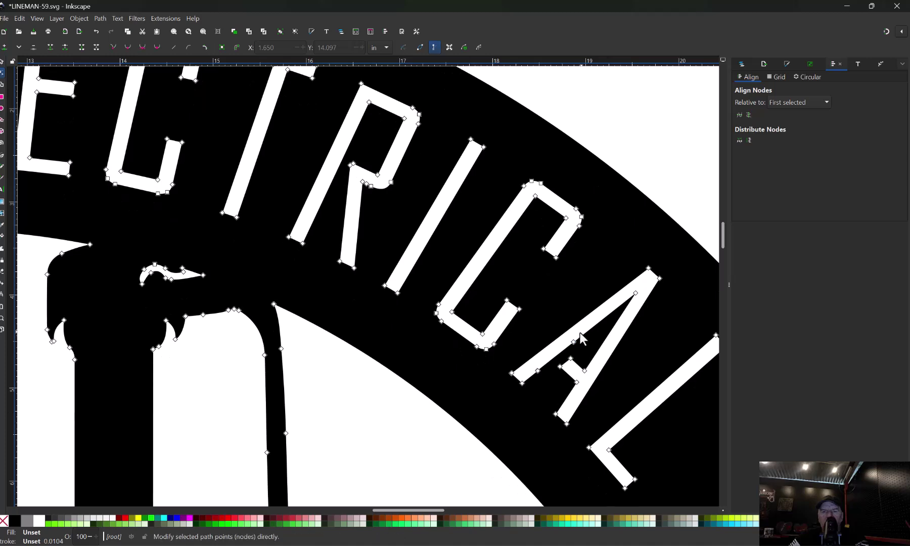
# Delete the extra node on the A's left stroke and scroll back over the sign.
pyautogui.click(537, 370)
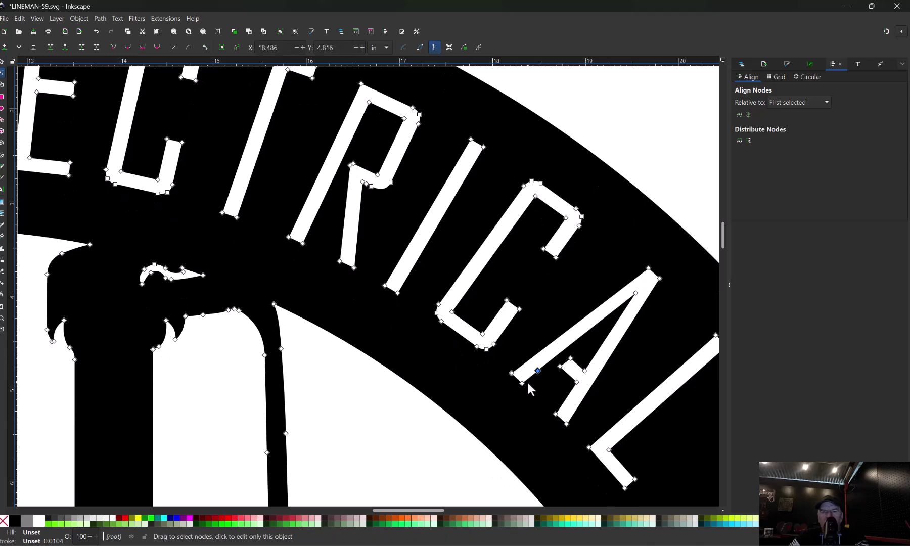
pyautogui.press('Delete')
pyautogui.hscroll(13, 424, 511)
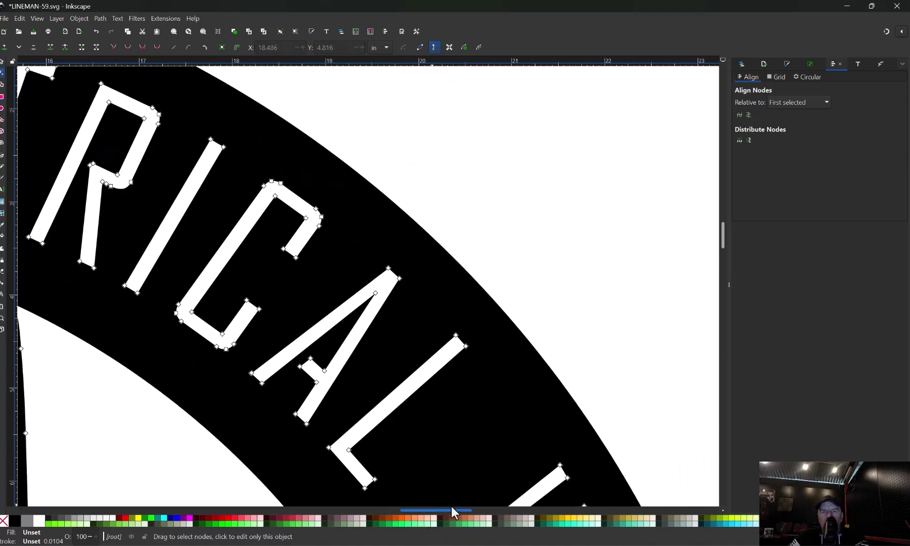
pyautogui.scroll(-20, 552, 406)
pyautogui.scroll(-20, 581, 397)
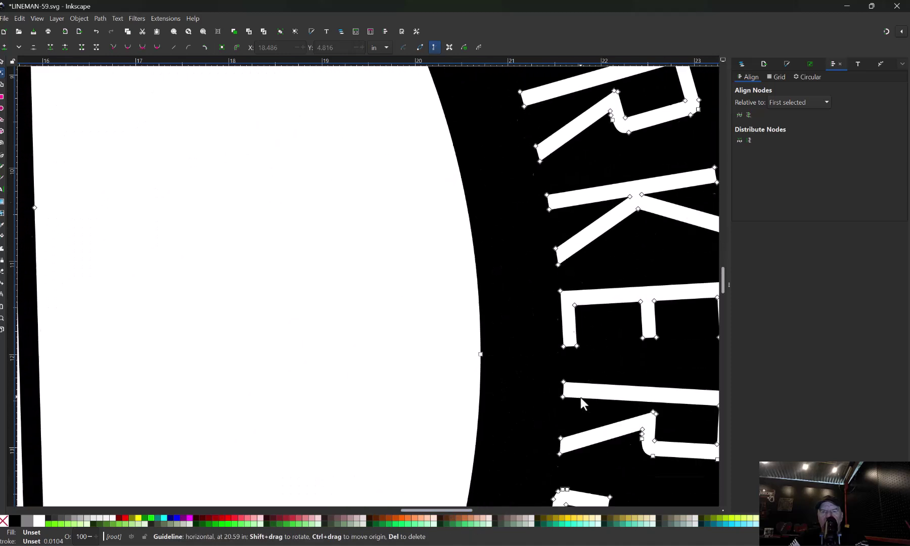
pyautogui.keyDown('ctrl'); pyautogui.scroll(-1, 577, 394); pyautogui.keyUp('ctrl')
pyautogui.keyDown('ctrl'); pyautogui.scroll(-4, 577, 394); pyautogui.keyUp('ctrl')
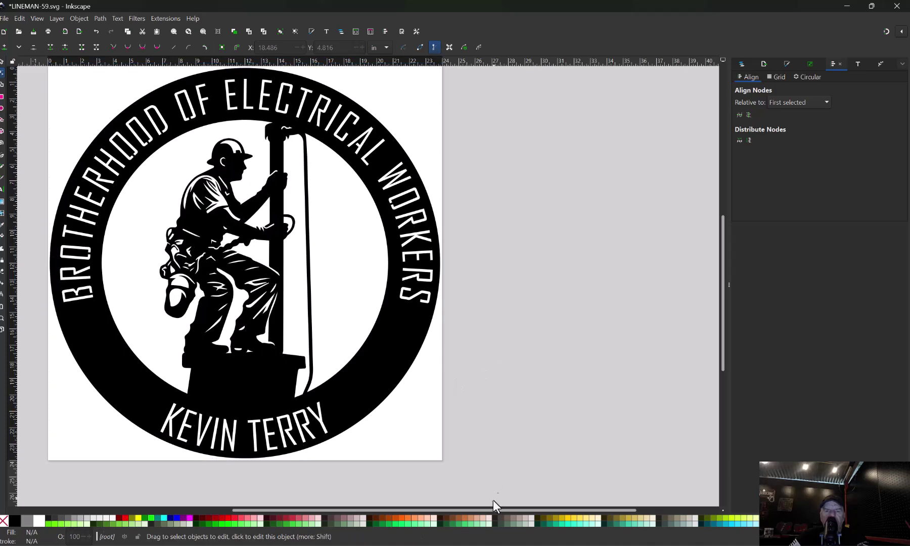
pyautogui.moveTo(479, 509); pyautogui.dragTo(413, 511)
pyautogui.scroll(1, 502, 376)
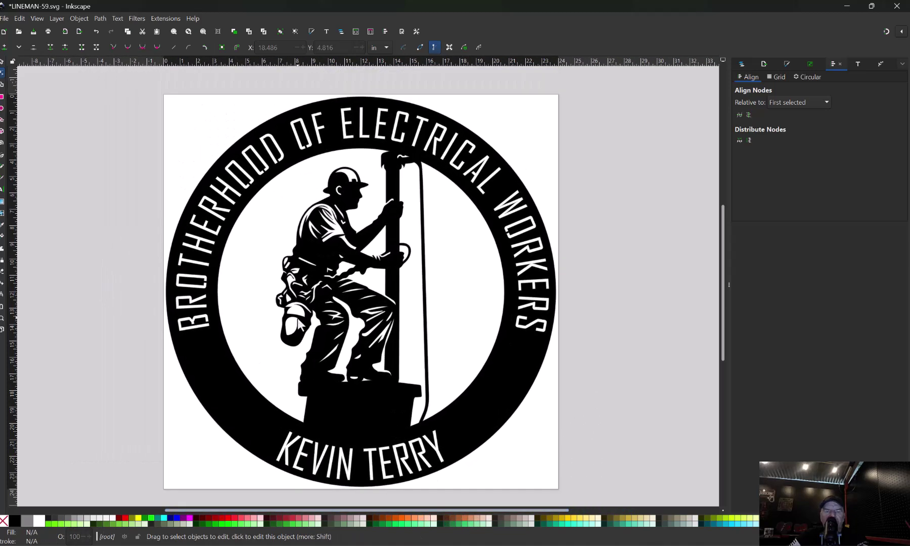